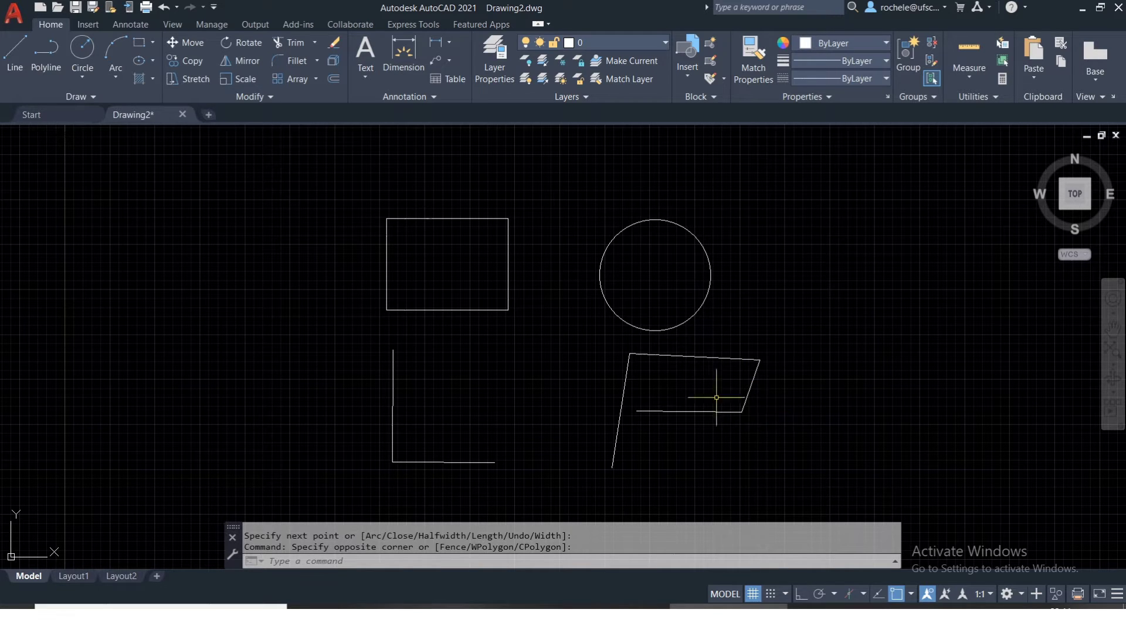
- Select the rectangle, the circle, both lines of the L shape and the open polyline one by one, and clear the selection
{"action": "left_click", "coordinate": [441, 310]}
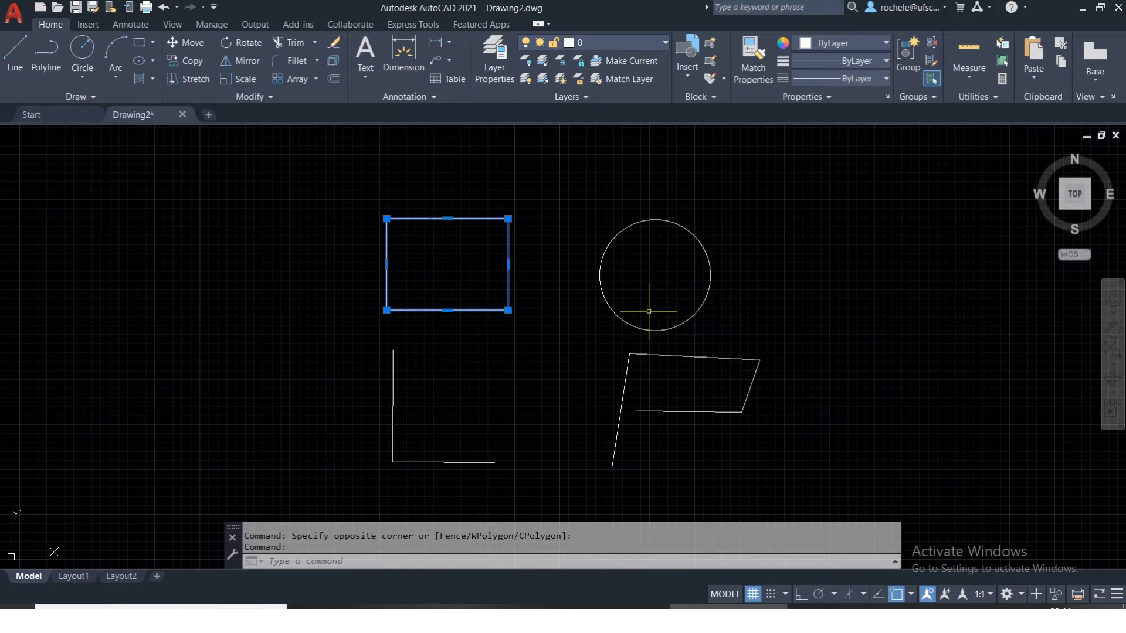
{"action": "left_click", "coordinate": [629, 323]}
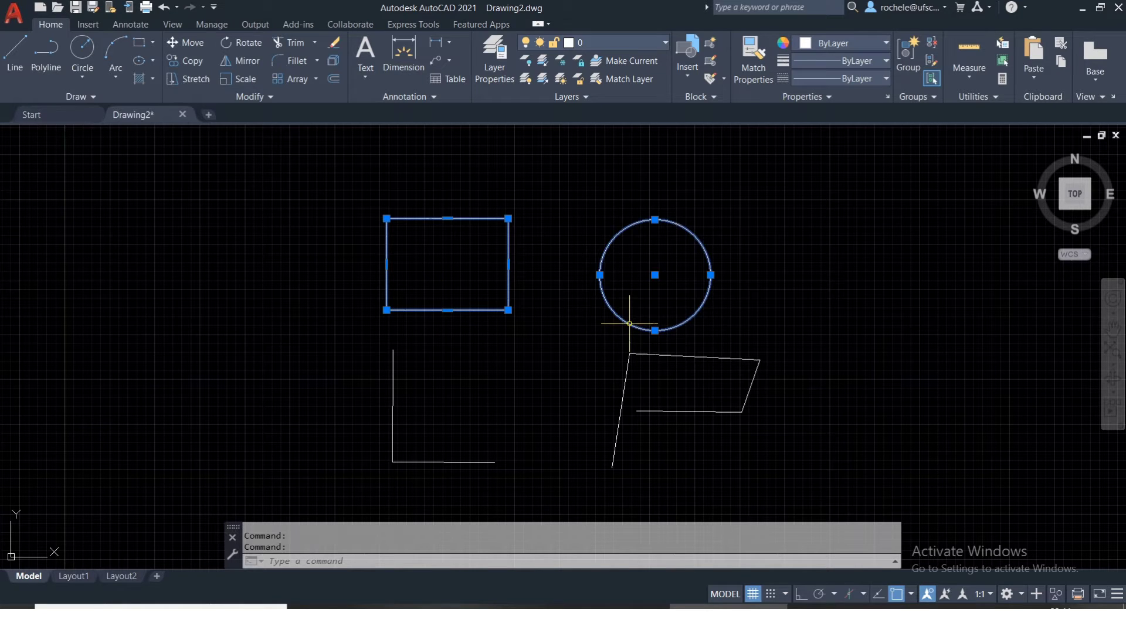
{"action": "left_click", "coordinate": [392, 382]}
{"action": "left_click", "coordinate": [437, 463]}
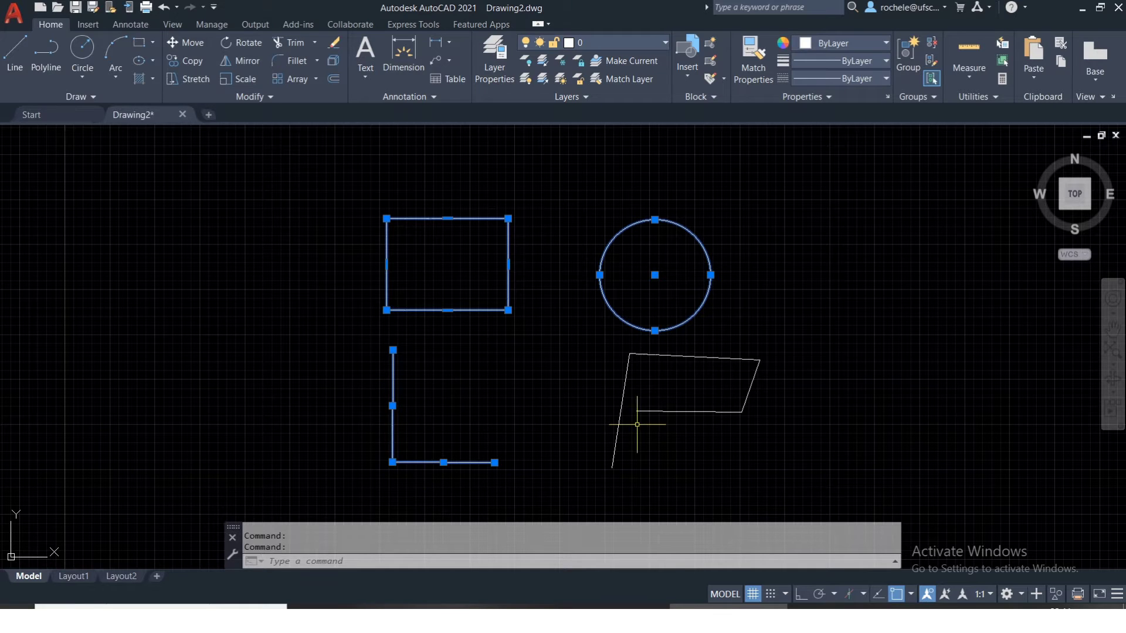
{"action": "left_click", "coordinate": [620, 417]}
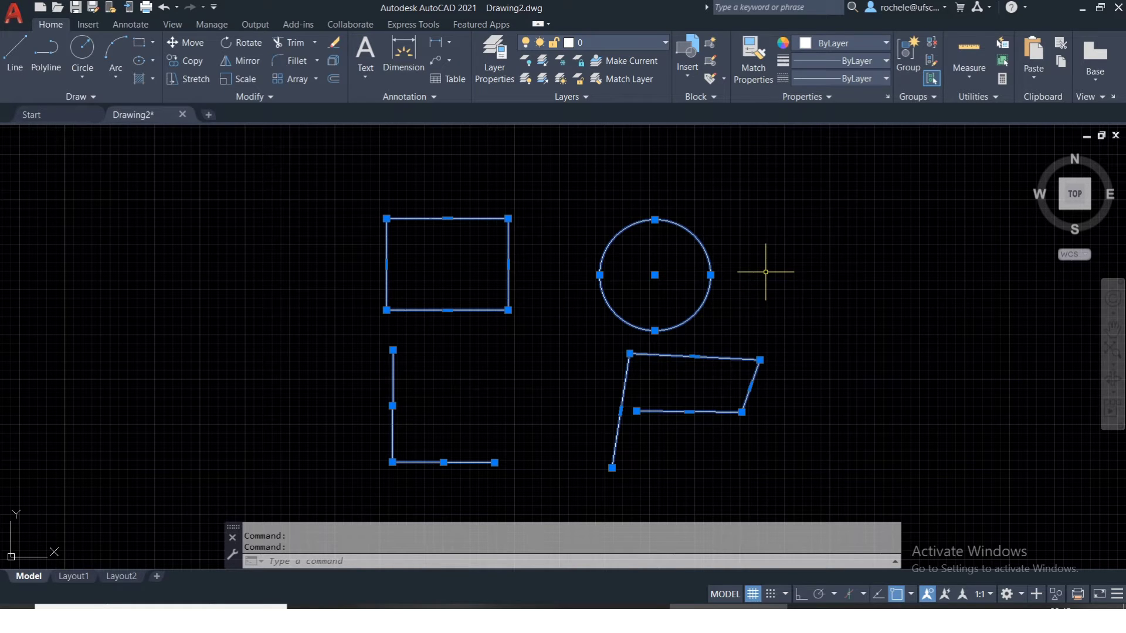
{"action": "key", "text": "Escape"}
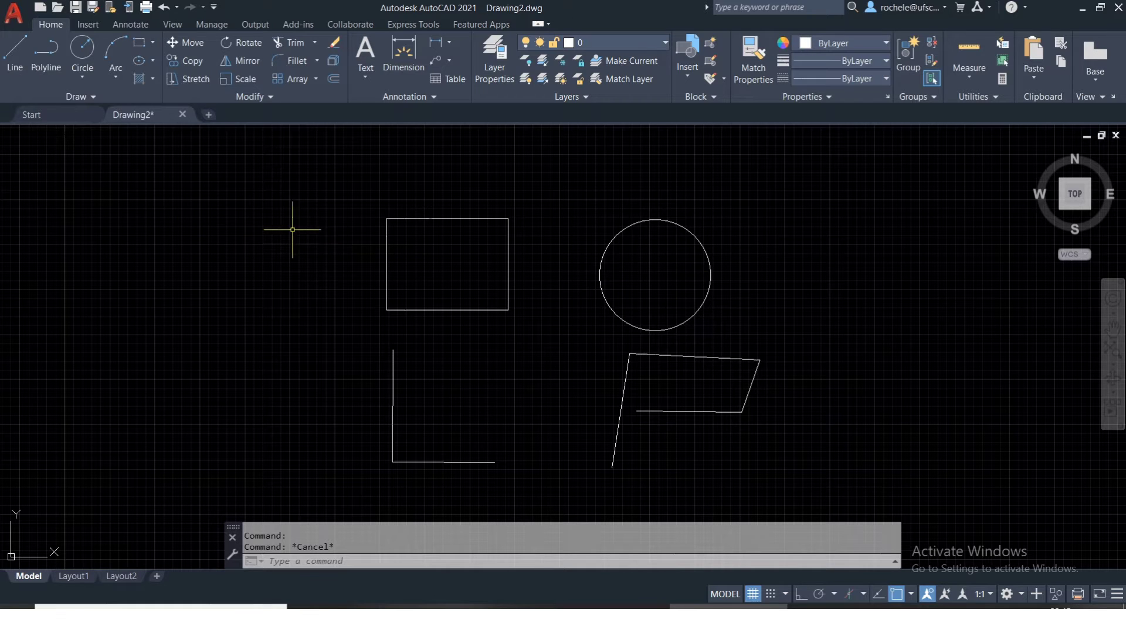
- Use a window selection that fully encloses only the rectangle while cutting through the other shapes, and clear the selection
{"action": "left_click", "coordinate": [343, 190]}
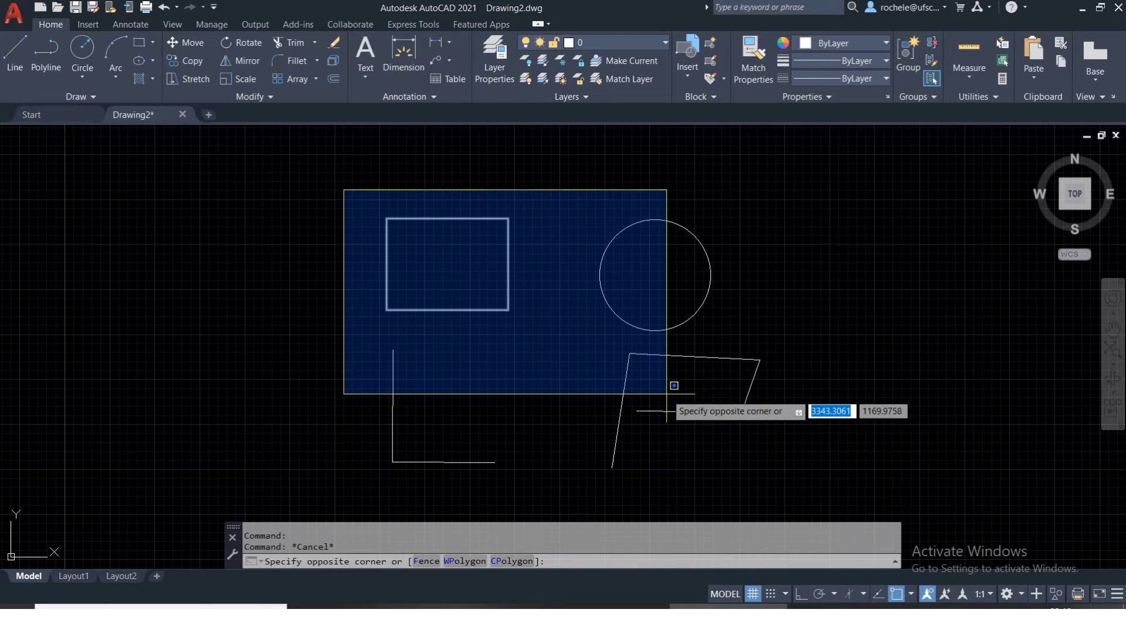
{"action": "left_click", "coordinate": [667, 394]}
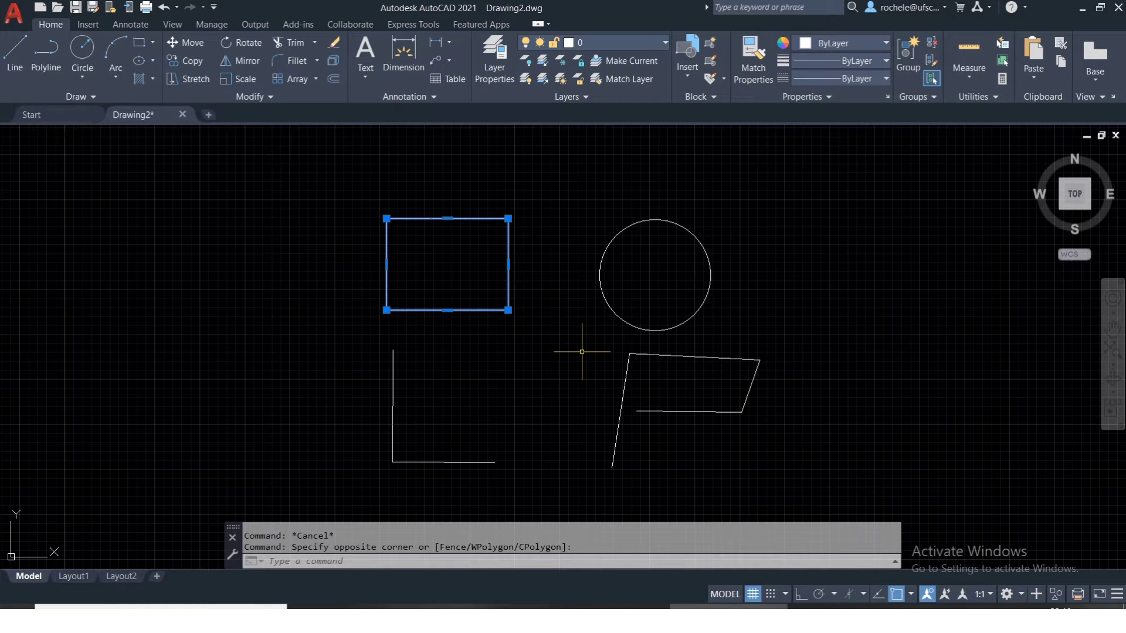
{"action": "key", "text": "Escape"}
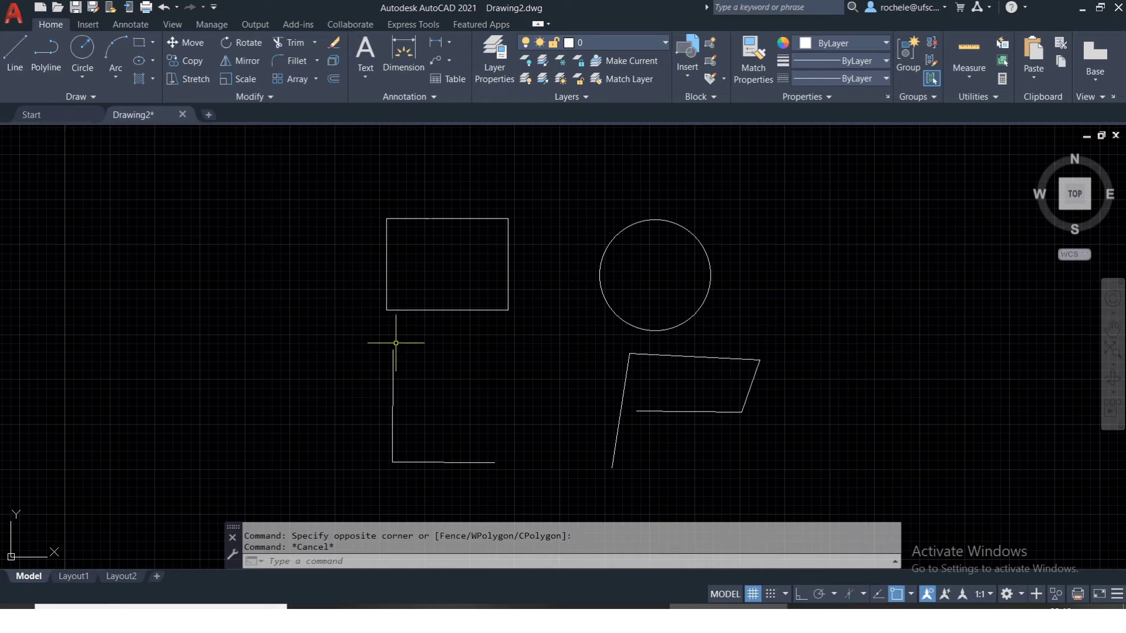
- Use a crossing selection over the rectangle, circle, vertical line and open polyline, and clear the selection
{"action": "left_click", "coordinate": [648, 382]}
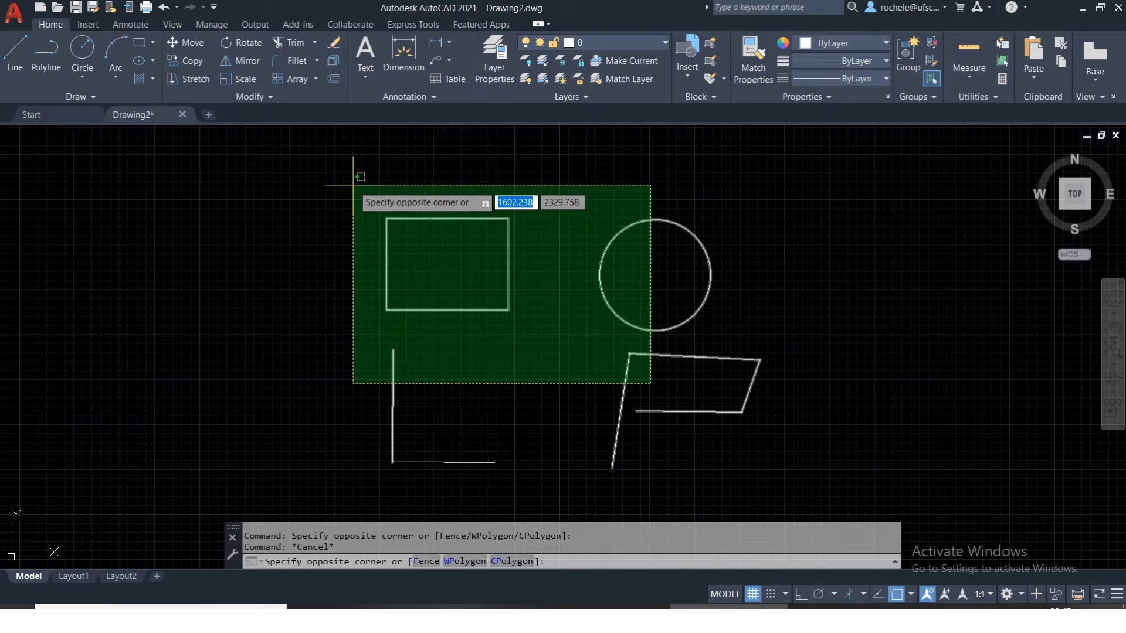
{"action": "left_click", "coordinate": [353, 185]}
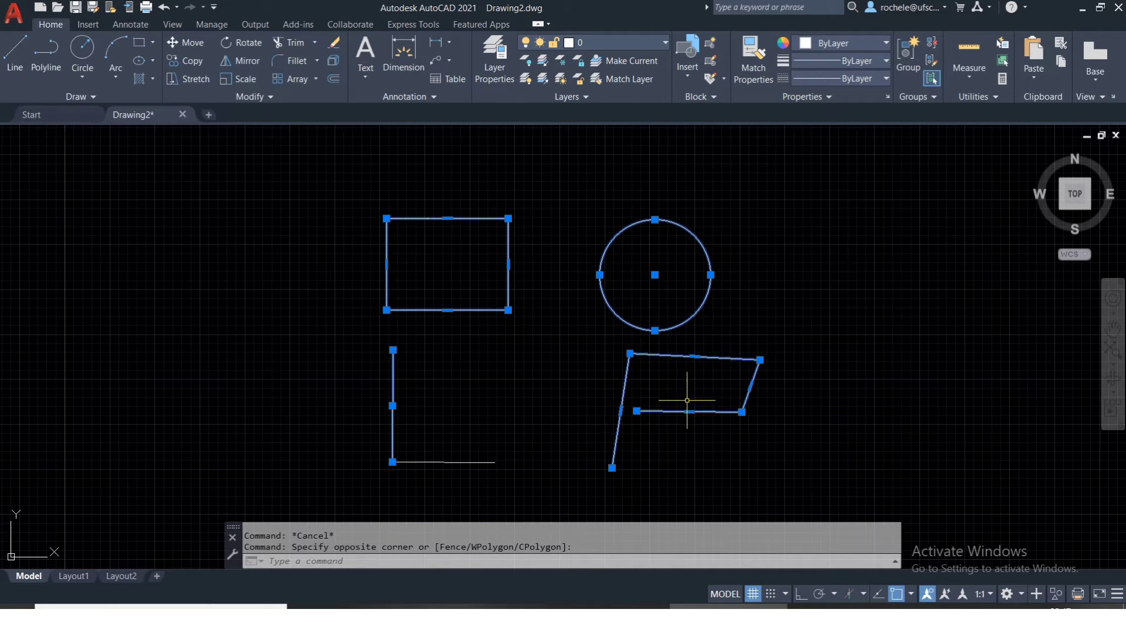
{"action": "key", "text": "Escape"}
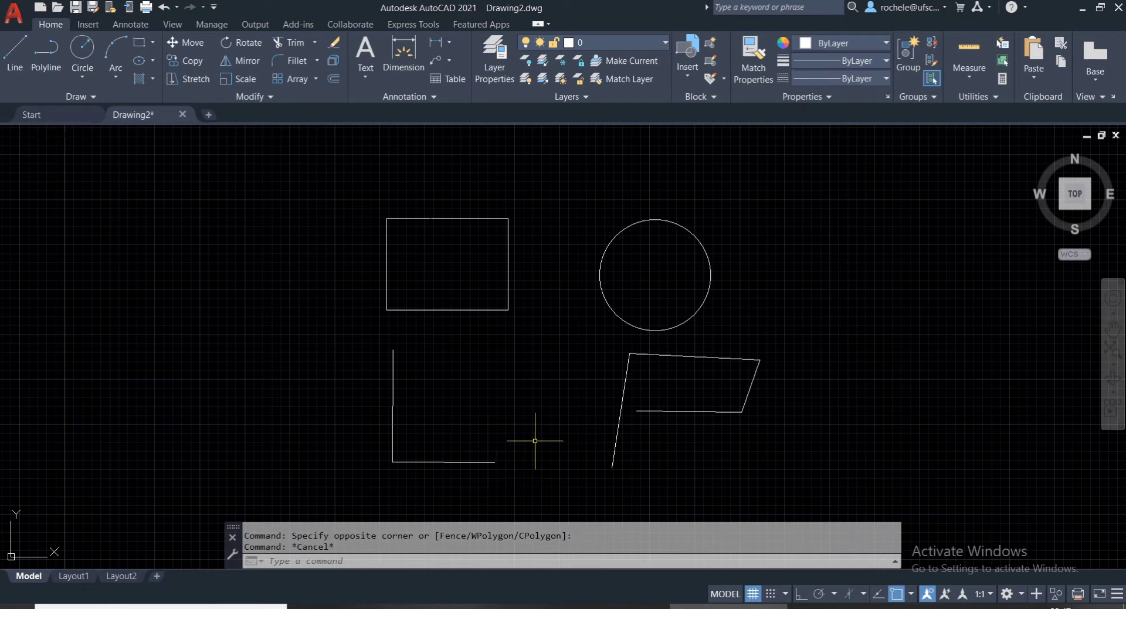
- Select the L shape's two lines individually, clear them, select only its vertical line with a crossing window, and deselect it
{"action": "left_click", "coordinate": [392, 407]}
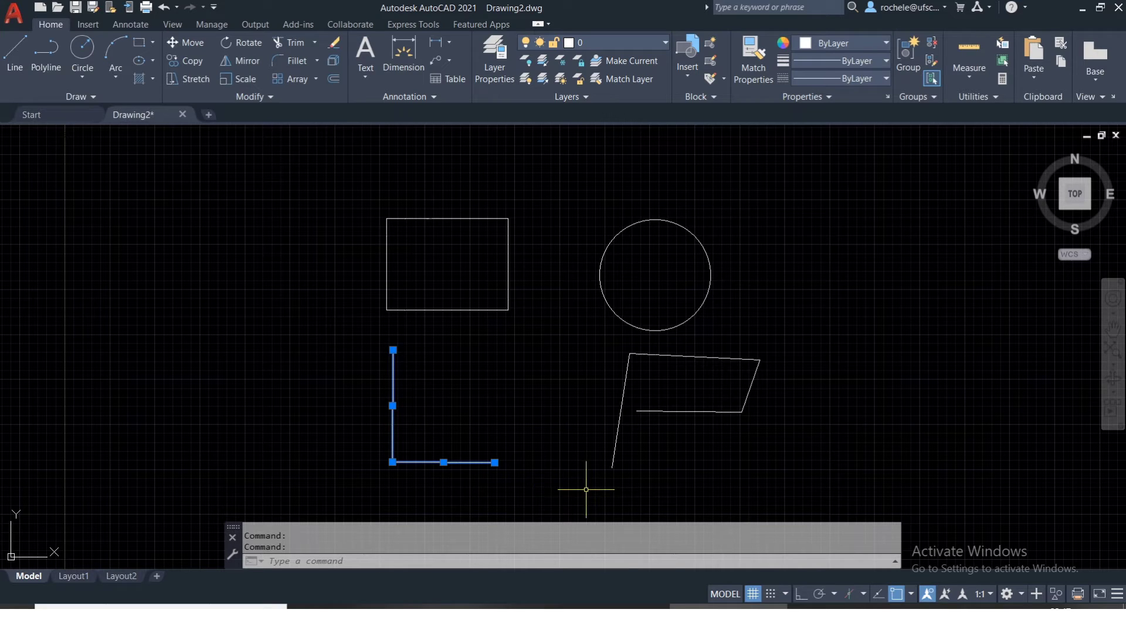
{"action": "key", "text": "Escape"}
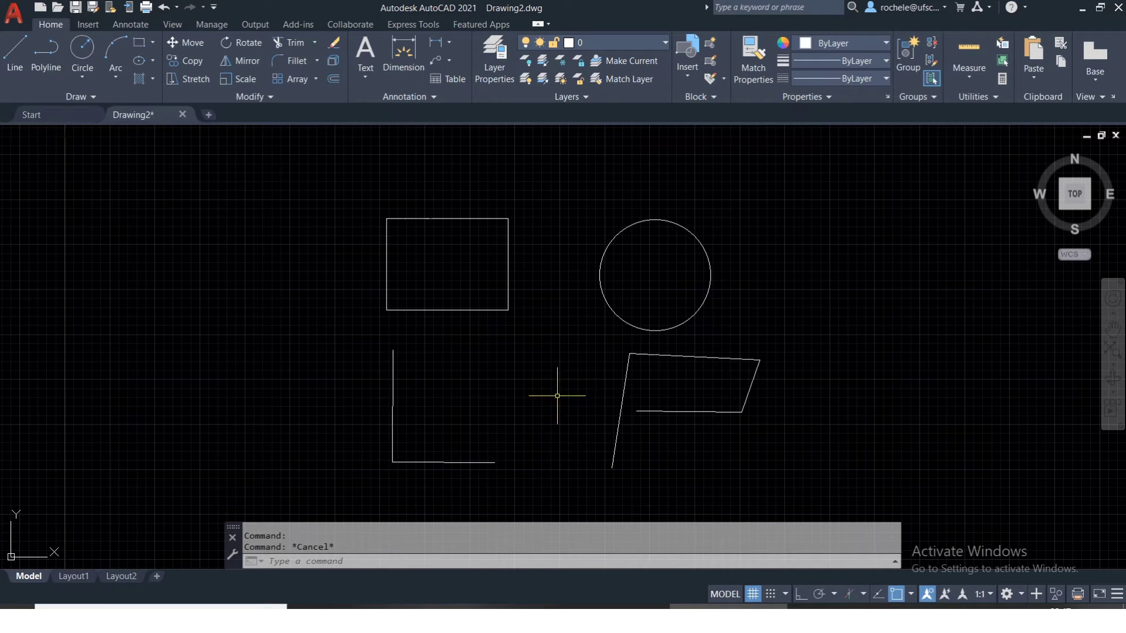
{"action": "left_click", "coordinate": [487, 407]}
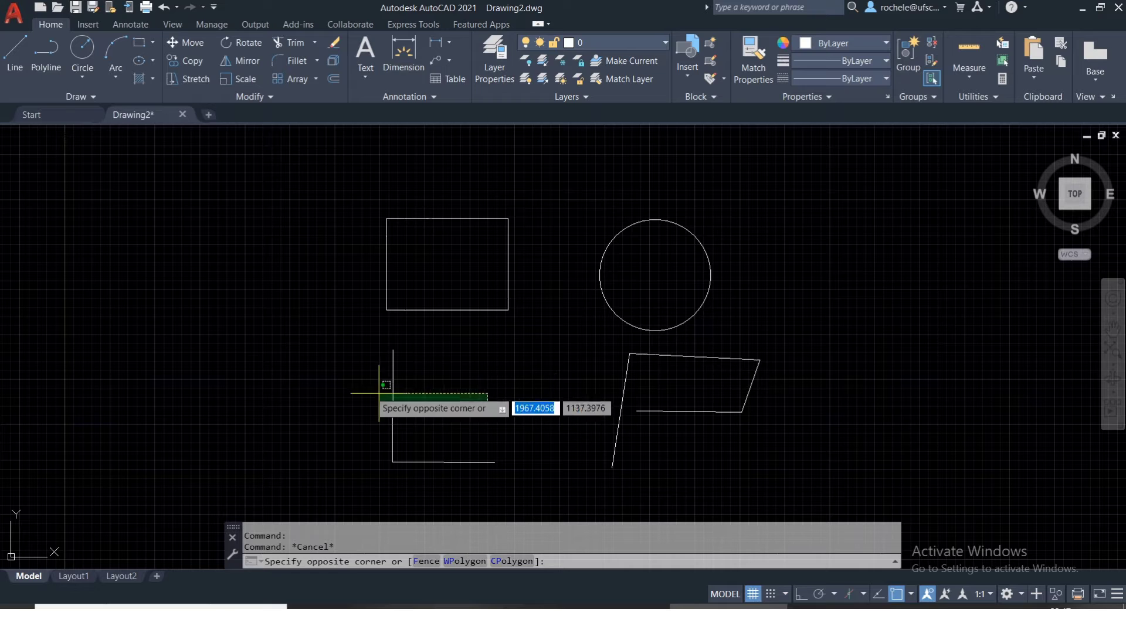
{"action": "left_click", "coordinate": [334, 337]}
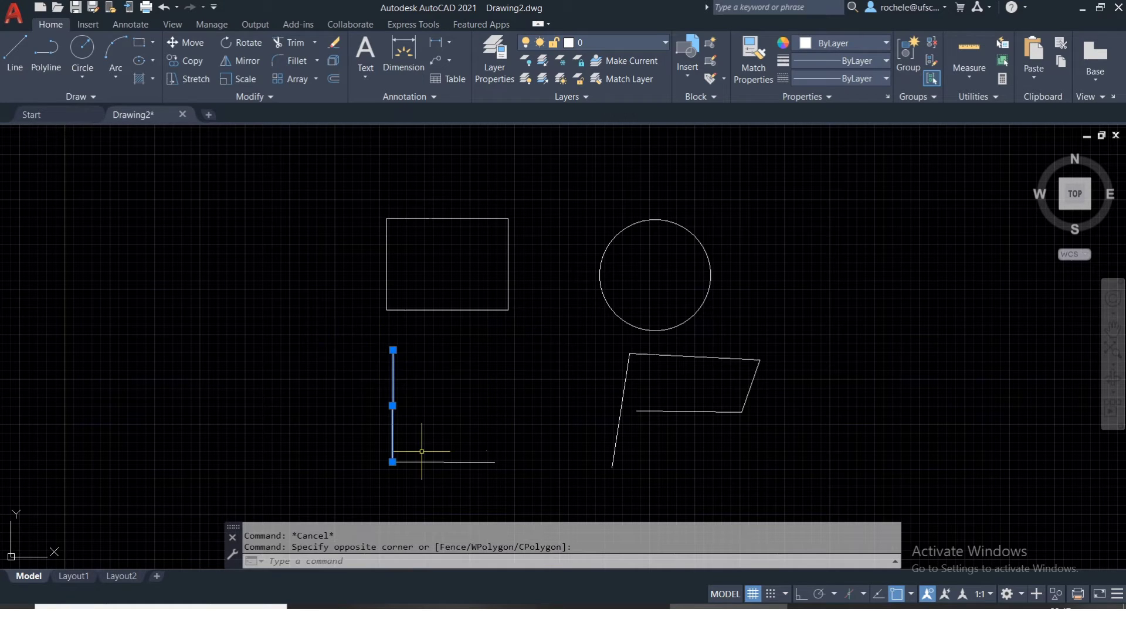
{"action": "key", "text": "Escape"}
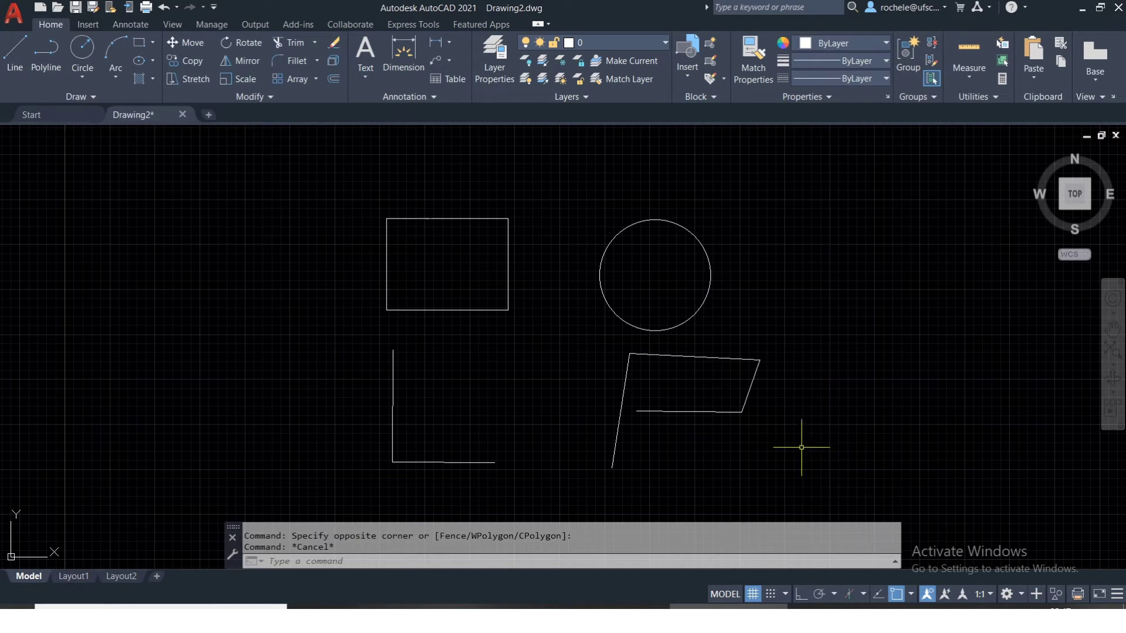
- Select the open polyline with a crossing window over its short slanted end, then by picking it directly, clearing the selection each time
{"action": "left_click", "coordinate": [812, 393]}
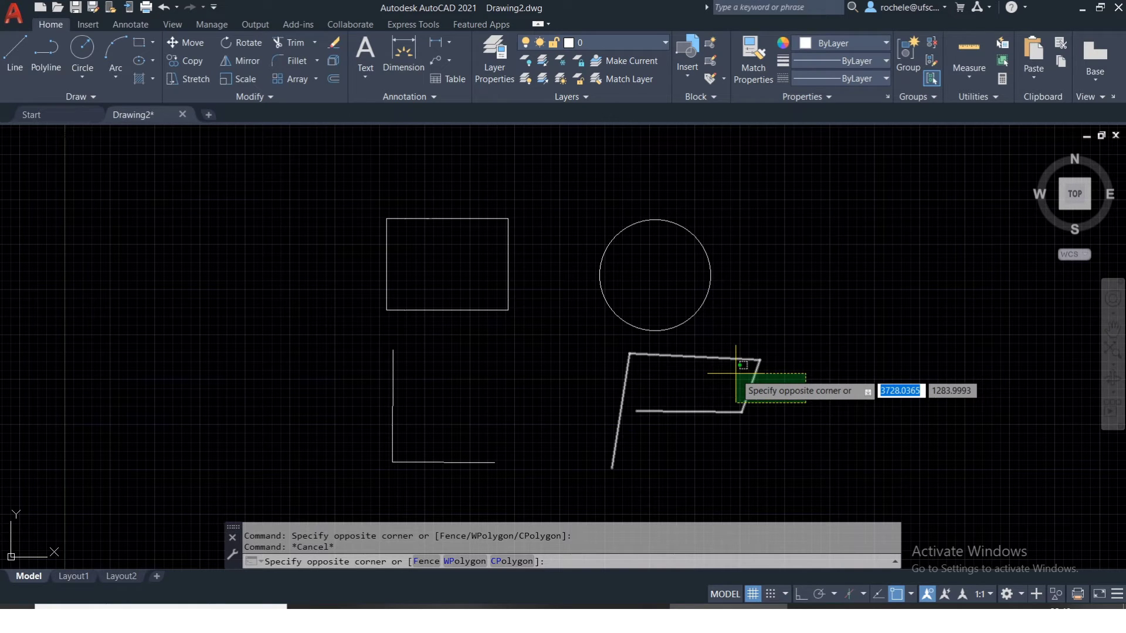
{"action": "left_click", "coordinate": [736, 373]}
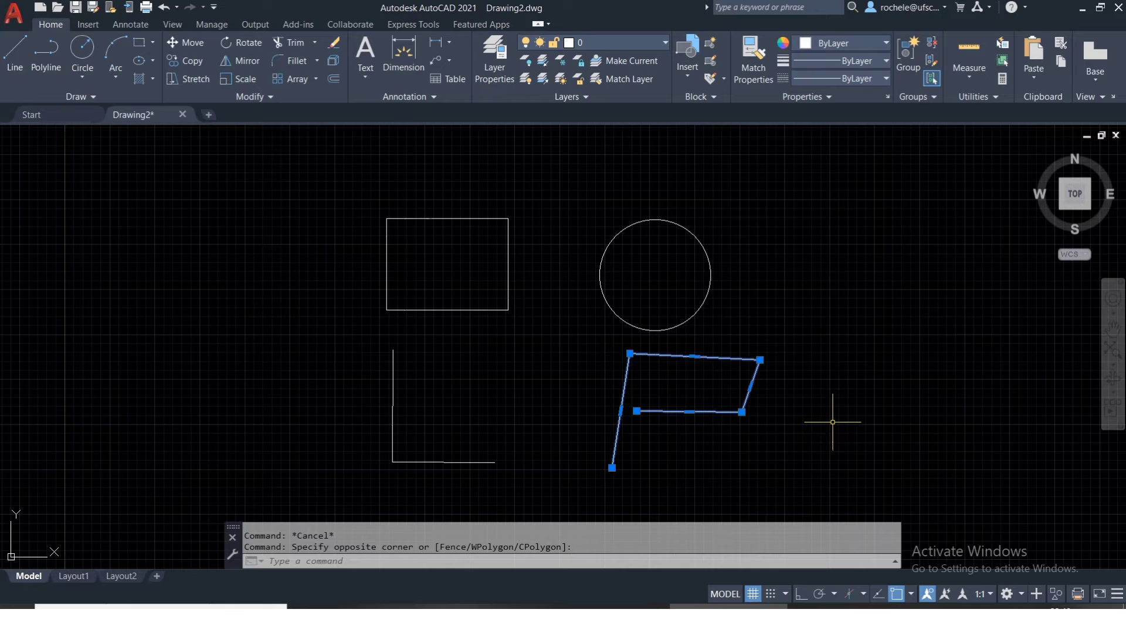
{"action": "key", "text": "Escape"}
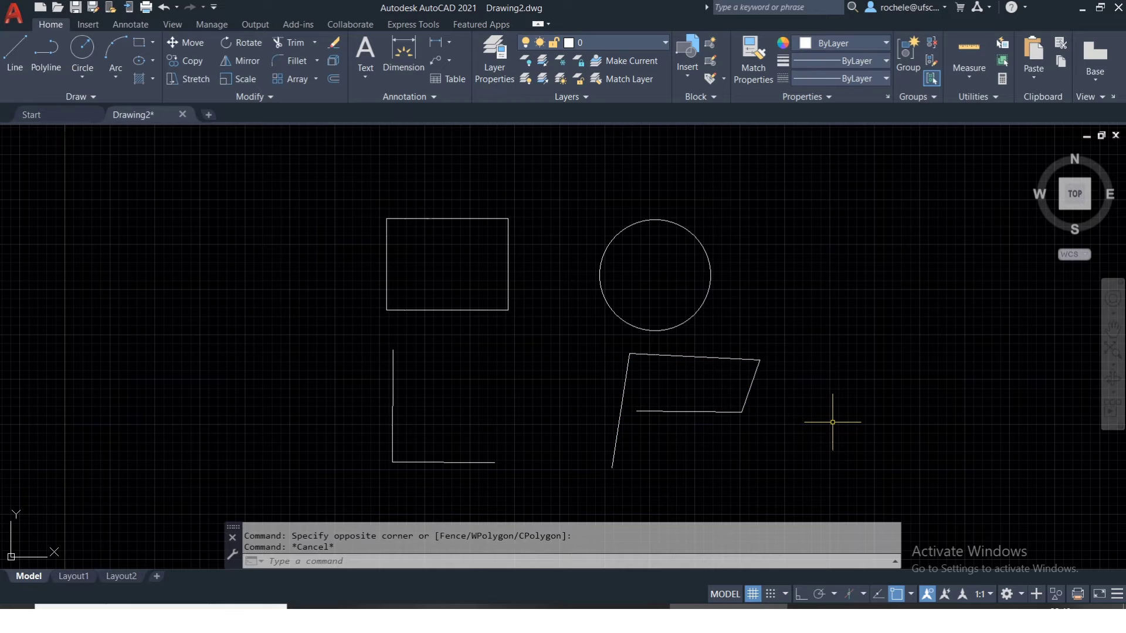
{"action": "left_click", "coordinate": [625, 413]}
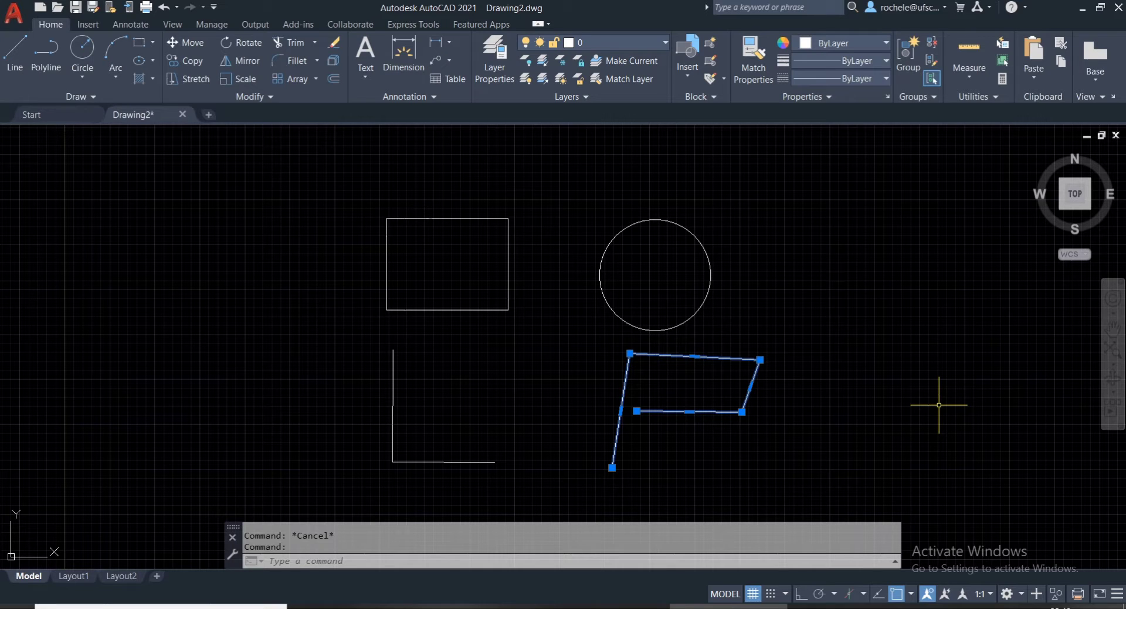
{"action": "key", "text": "Escape"}
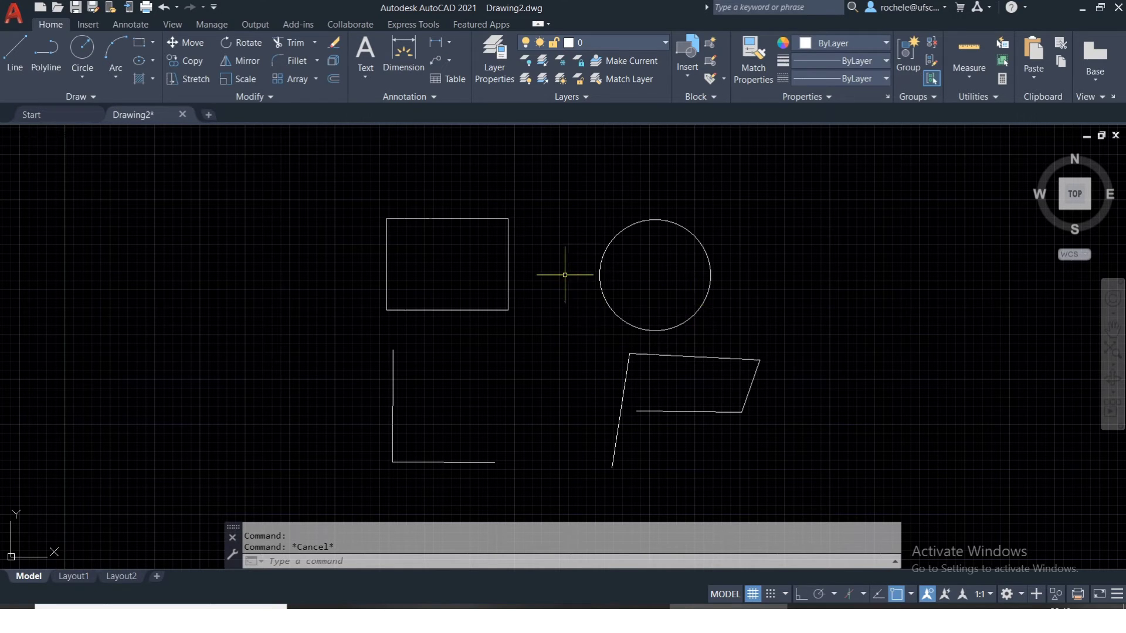
- Use Quick Select on the entire drawing to select Polyline objects whose Color Equals ByLayer, and clear the selection
{"action": "right_click", "coordinate": [782, 253]}
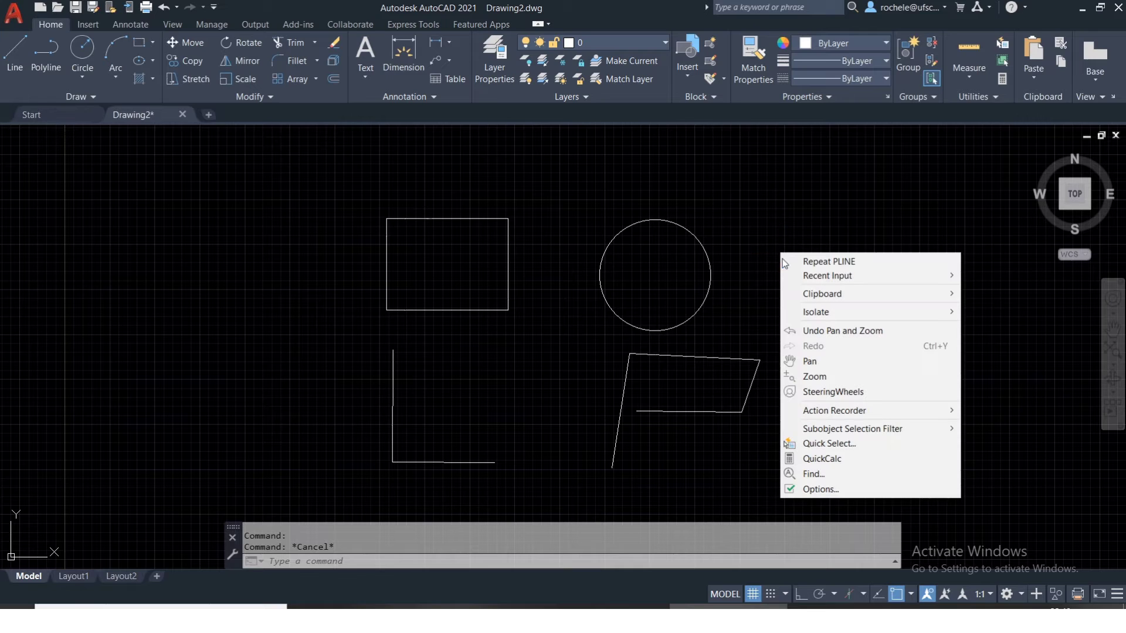
{"action": "left_click", "coordinate": [924, 442]}
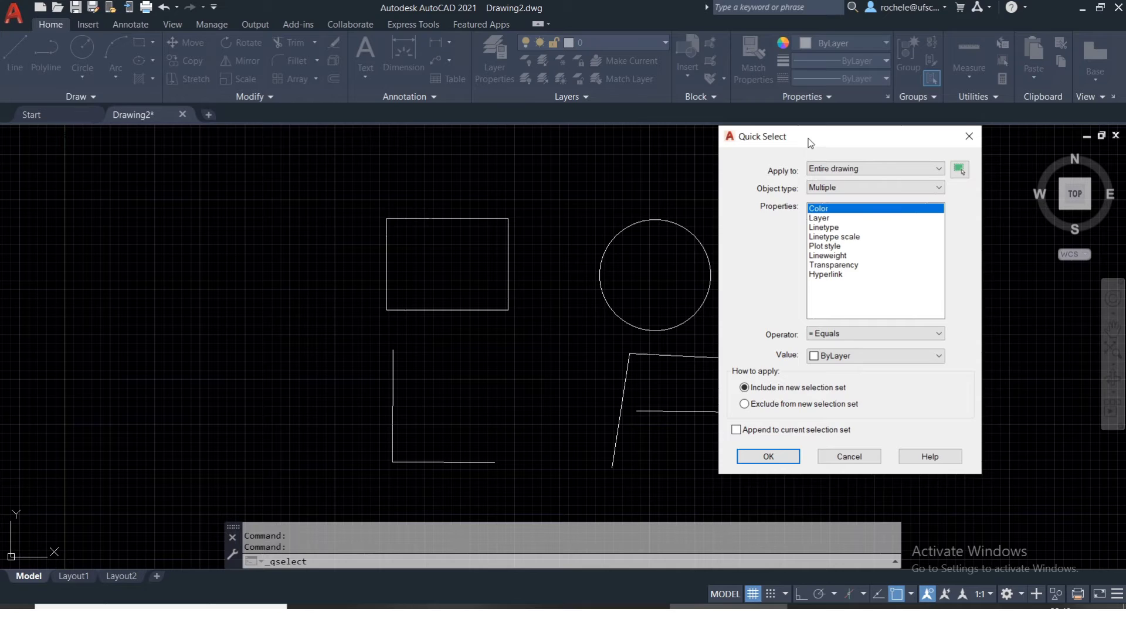
{"action": "left_click_drag", "start_coordinate": [808, 138], "coordinate": [874, 164]}
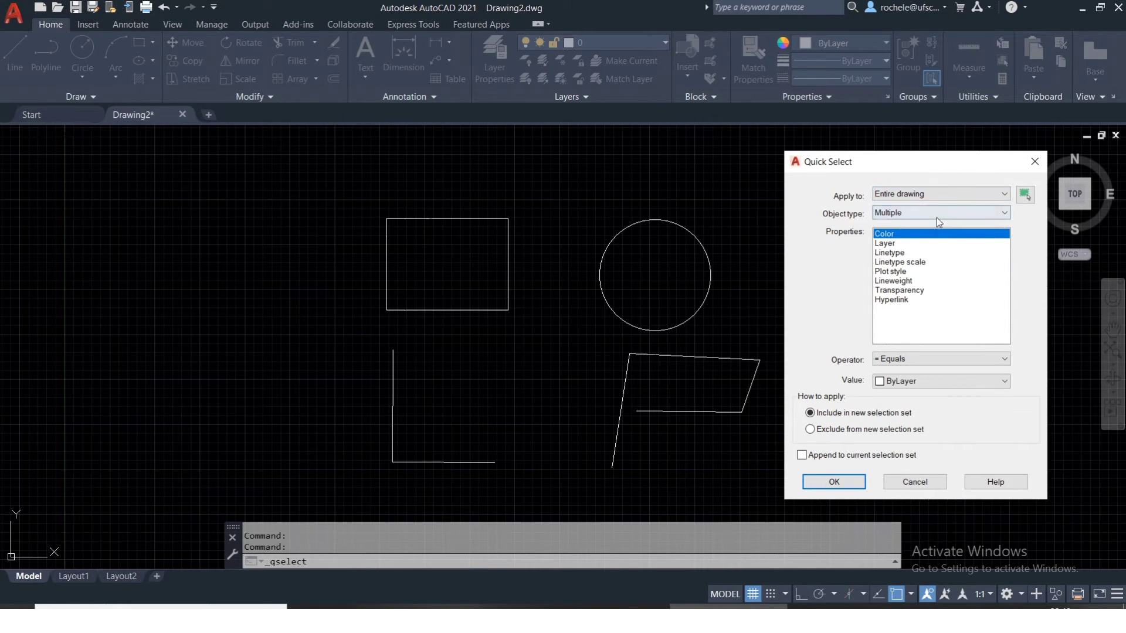
{"action": "left_click", "coordinate": [1006, 212]}
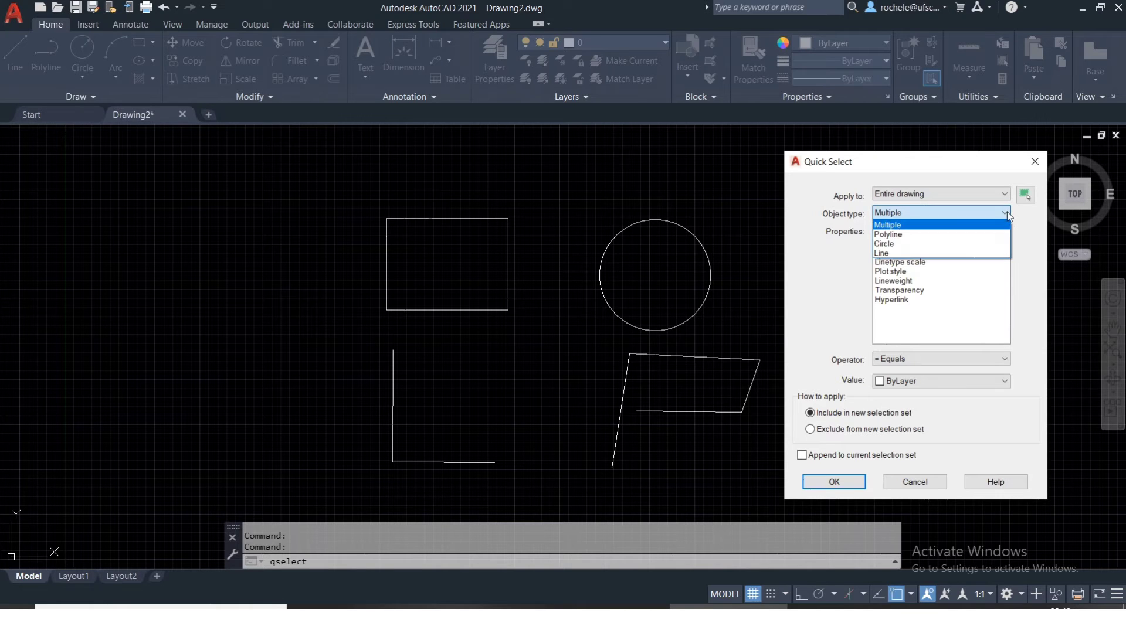
{"action": "left_click", "coordinate": [889, 235]}
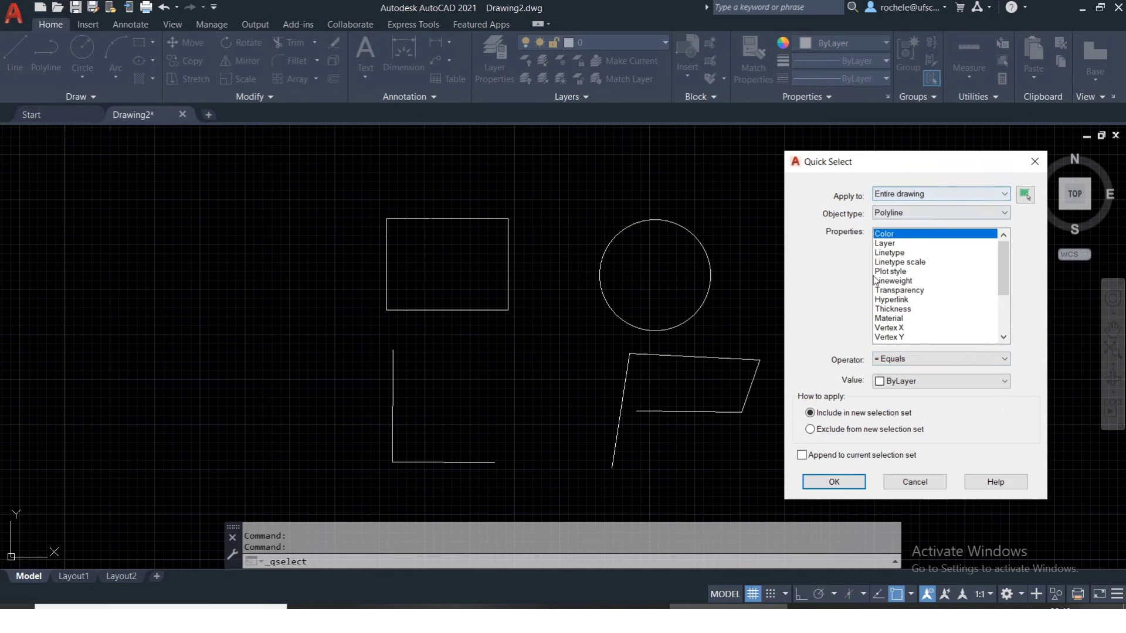
{"action": "left_click", "coordinate": [938, 358]}
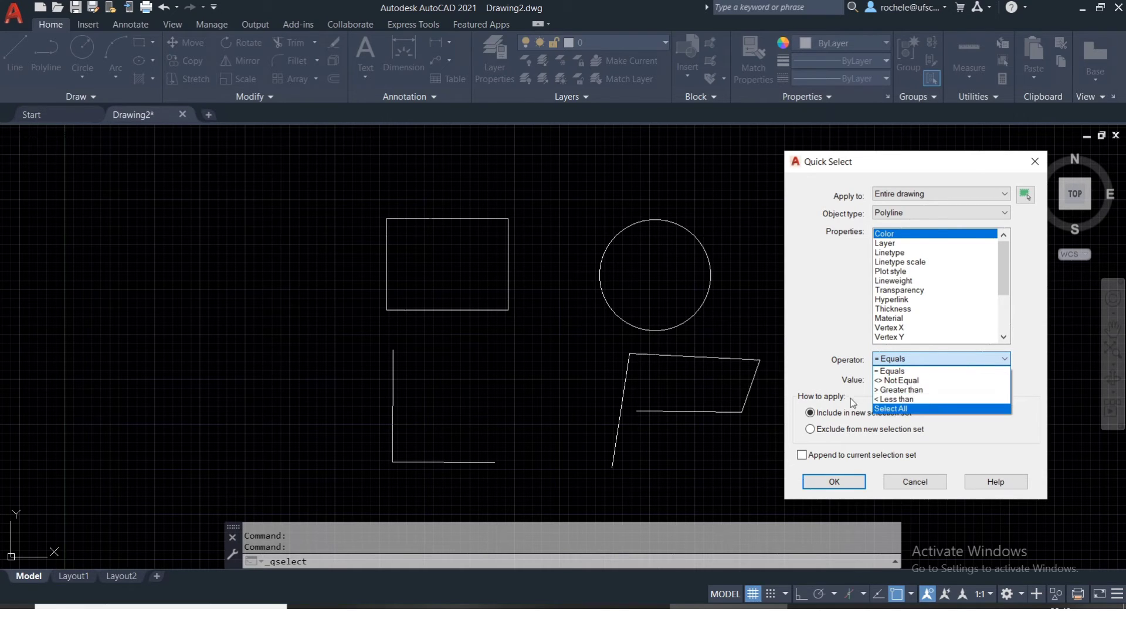
{"action": "left_click", "coordinate": [826, 335]}
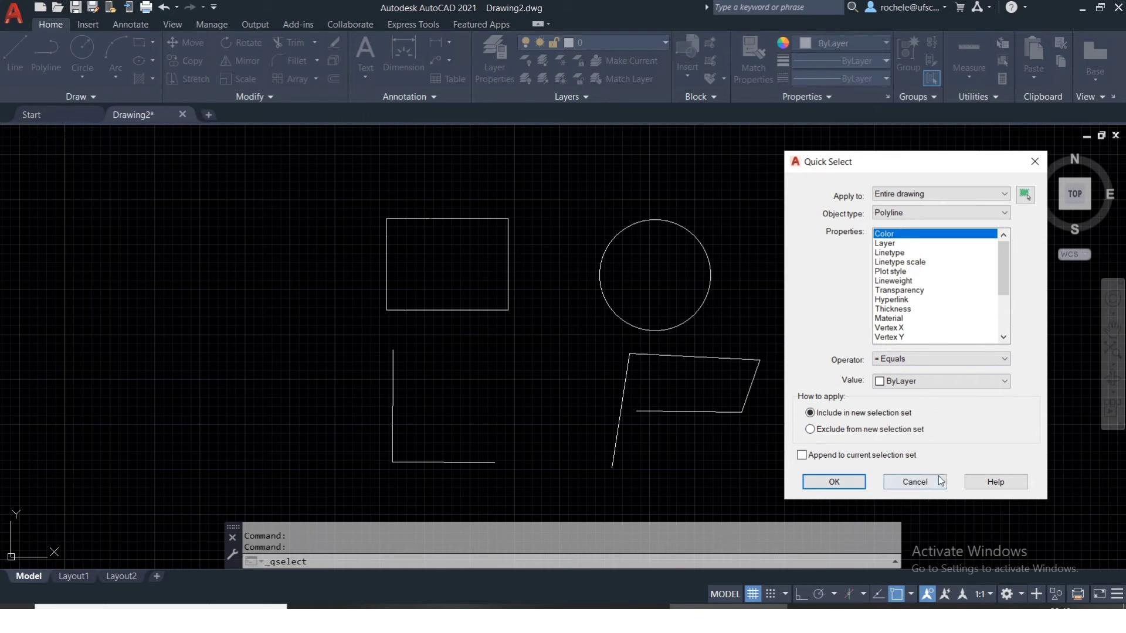
{"action": "left_click", "coordinate": [844, 480]}
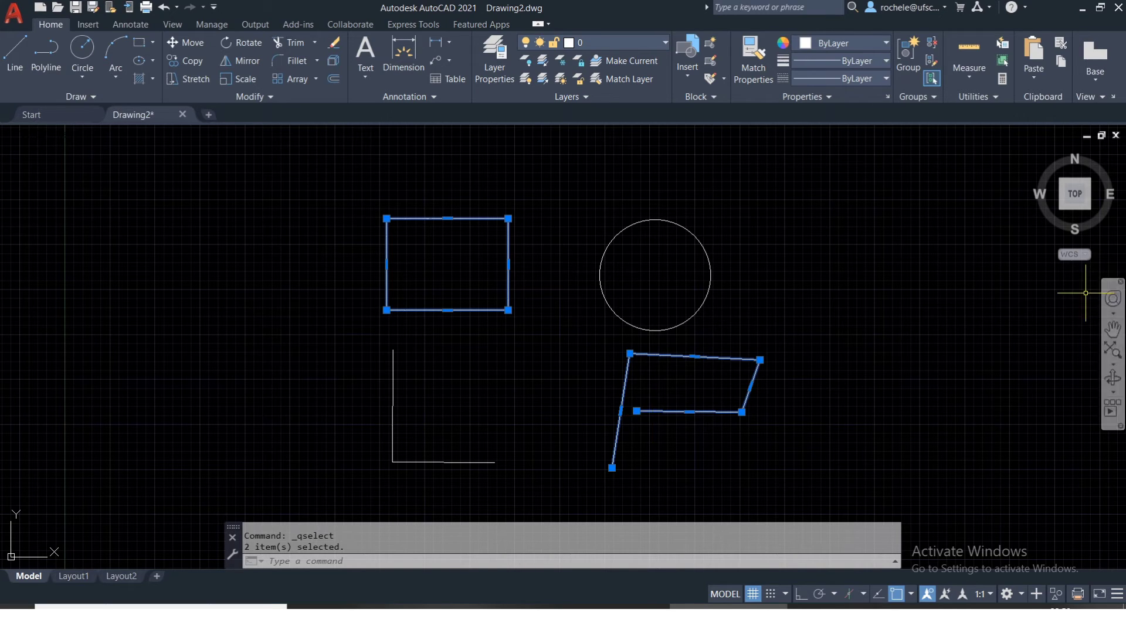
{"action": "right_click", "coordinate": [794, 272]}
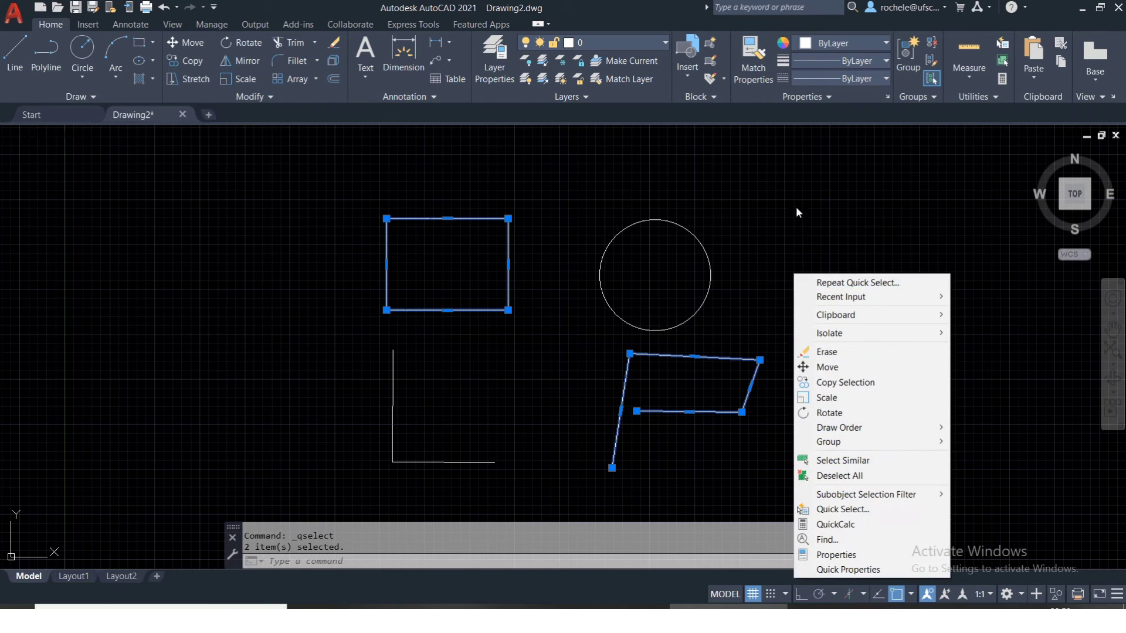
{"action": "left_click", "coordinate": [801, 257]}
{"action": "key", "text": "Escape"}
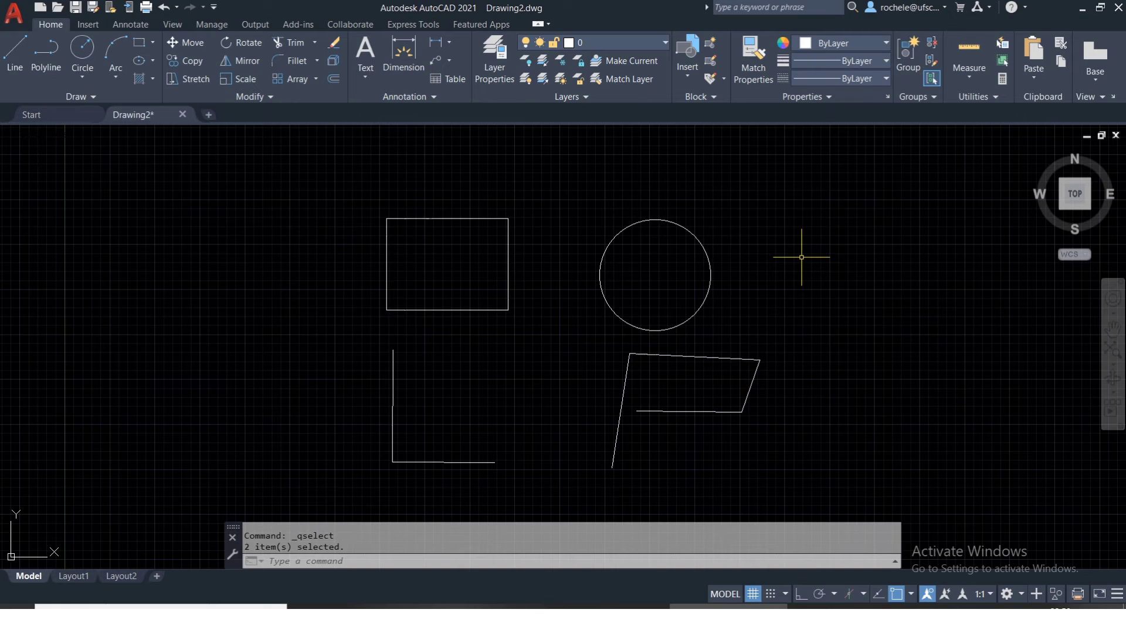
- View the help page for the Quick Select dialog, and close both the help and the dialog without selecting anything
{"action": "right_click", "coordinate": [782, 221]}
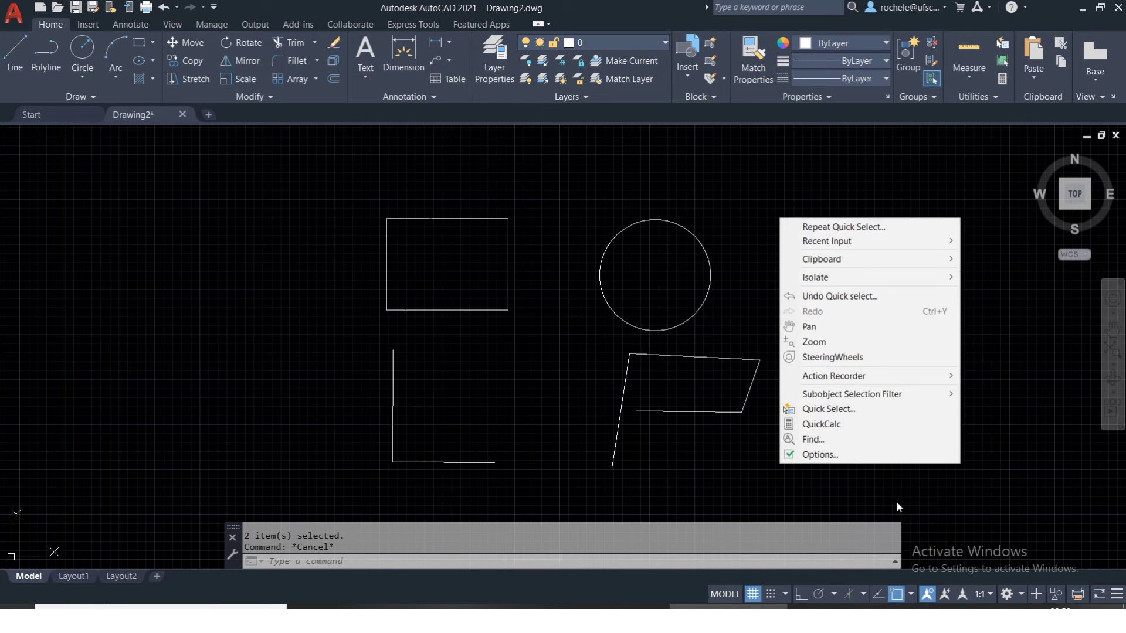
{"action": "left_click", "coordinate": [839, 410]}
{"action": "key", "text": "F1"}
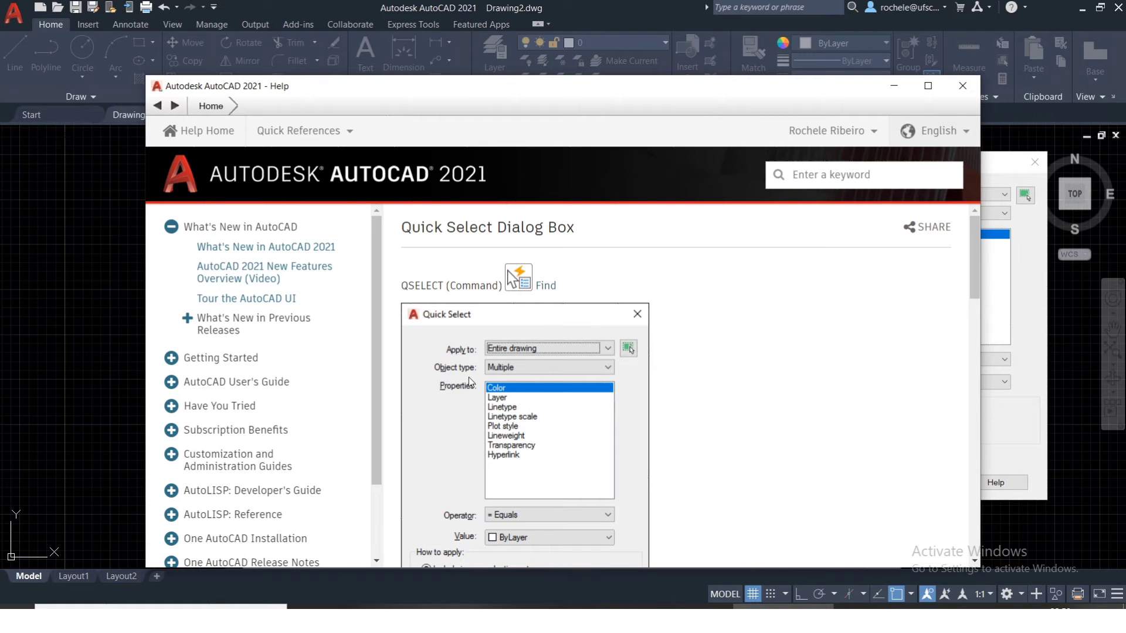
{"action": "left_click", "coordinate": [962, 86]}
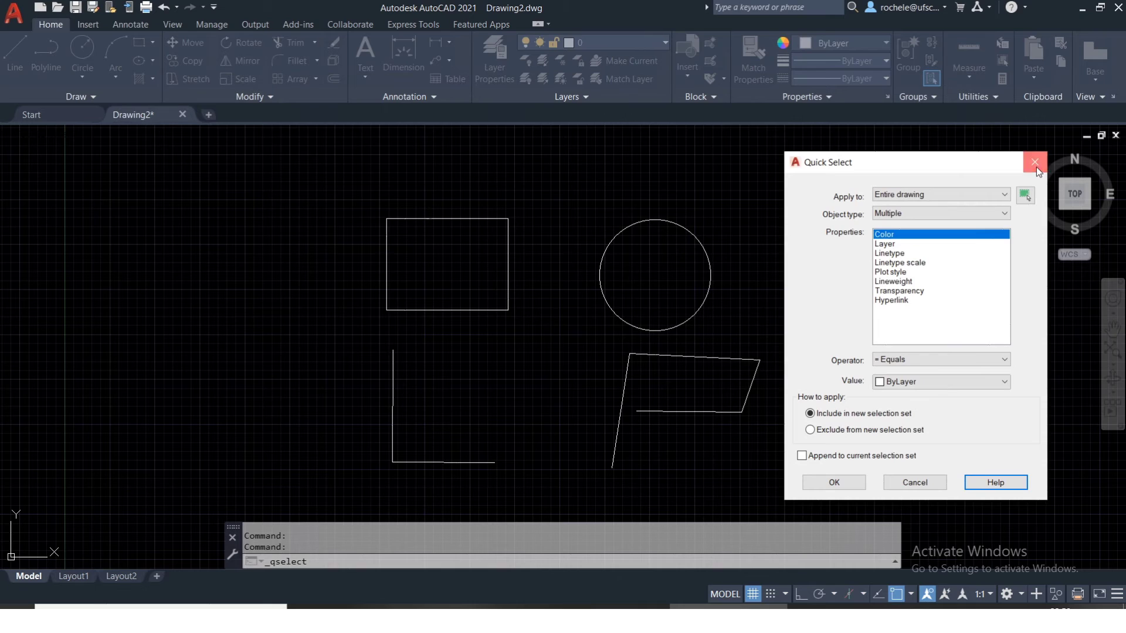
{"action": "left_click", "coordinate": [1035, 162]}
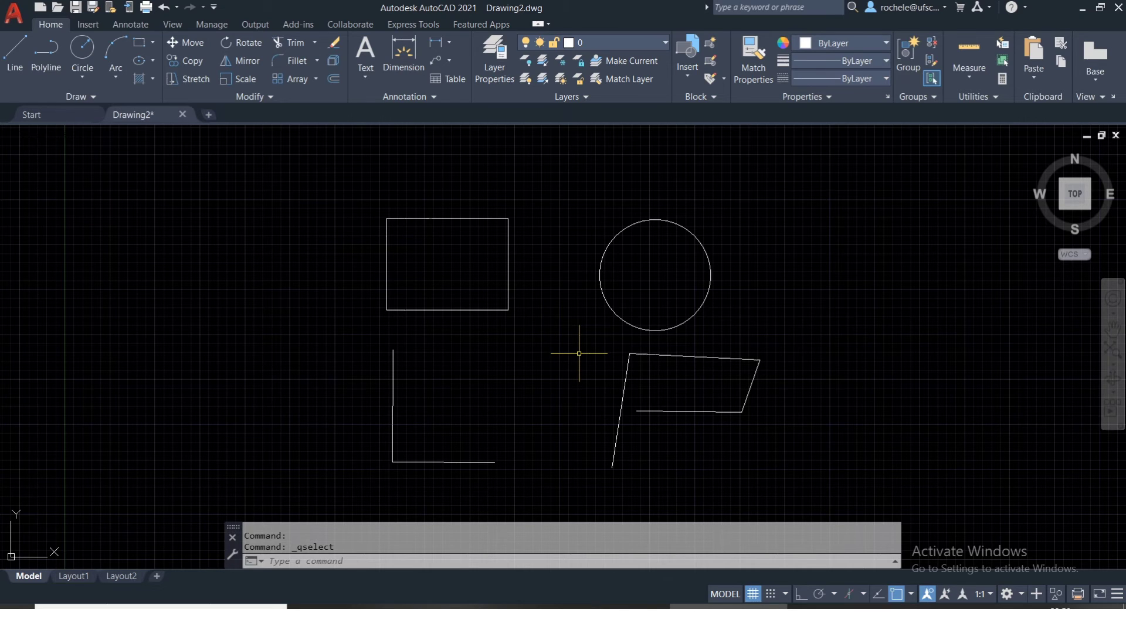
- Move all objects in the drawing a short distance horizontally to the left, selecting them with the ALL option
{"action": "type", "text": "mo"}
{"action": "type", "text": "VE"}
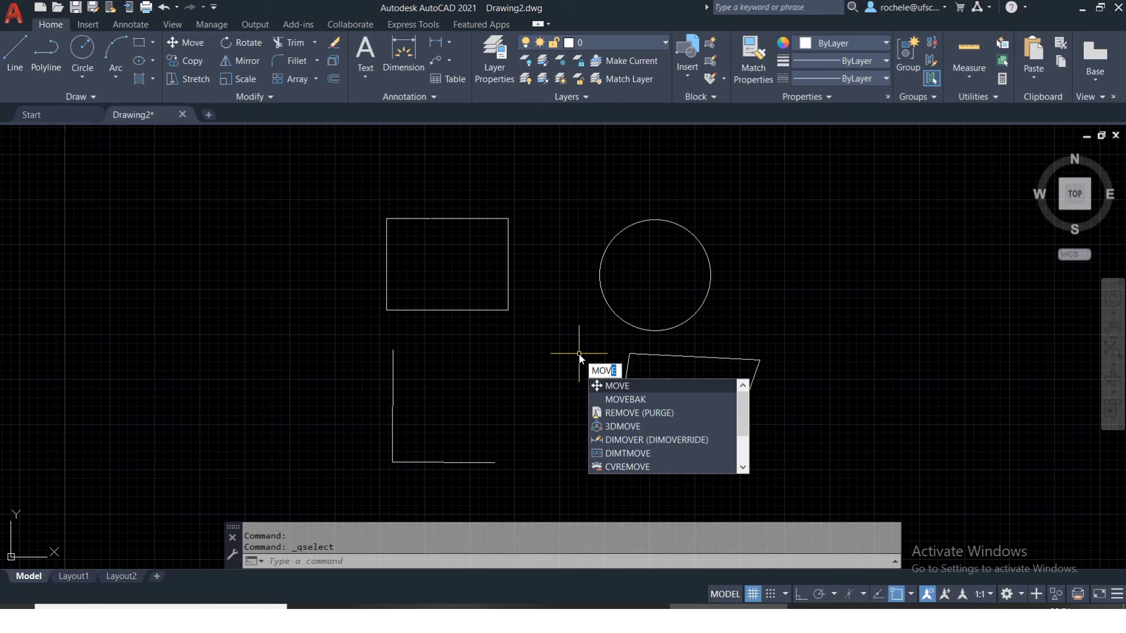
{"action": "left_click", "coordinate": [632, 385]}
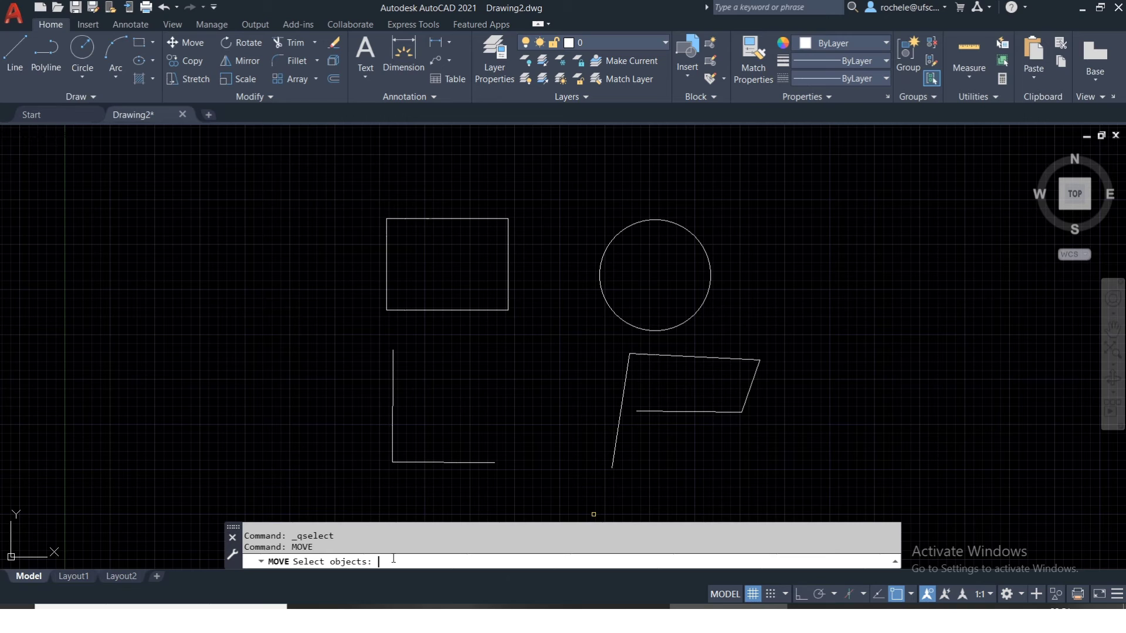
{"action": "type", "text": "all"}
{"action": "key", "text": "Return"}
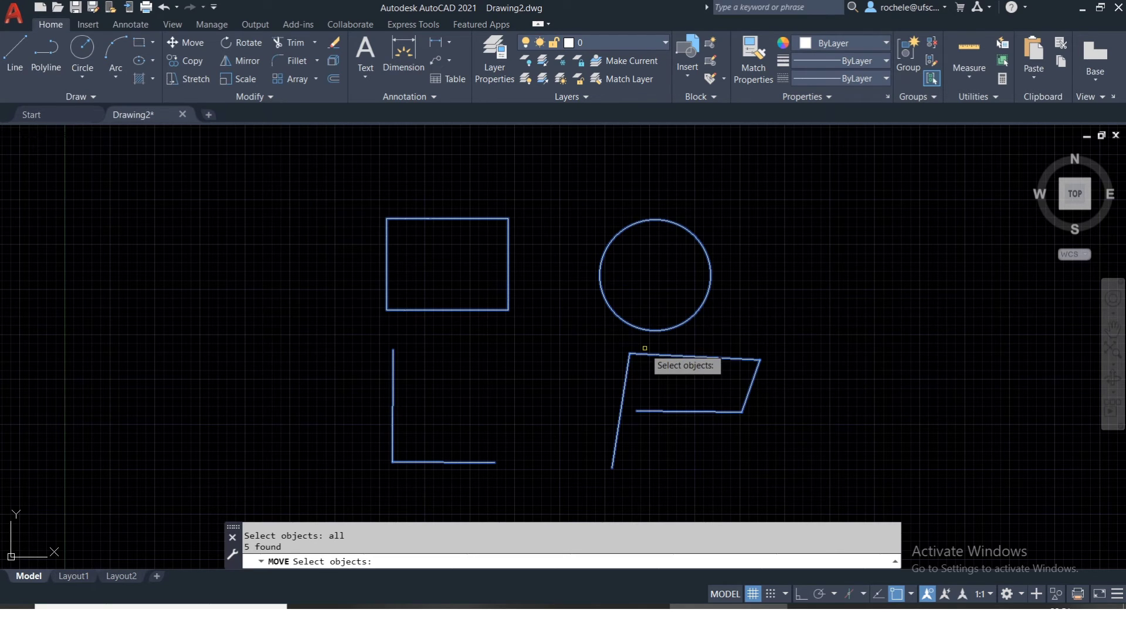
{"action": "key", "text": "Return"}
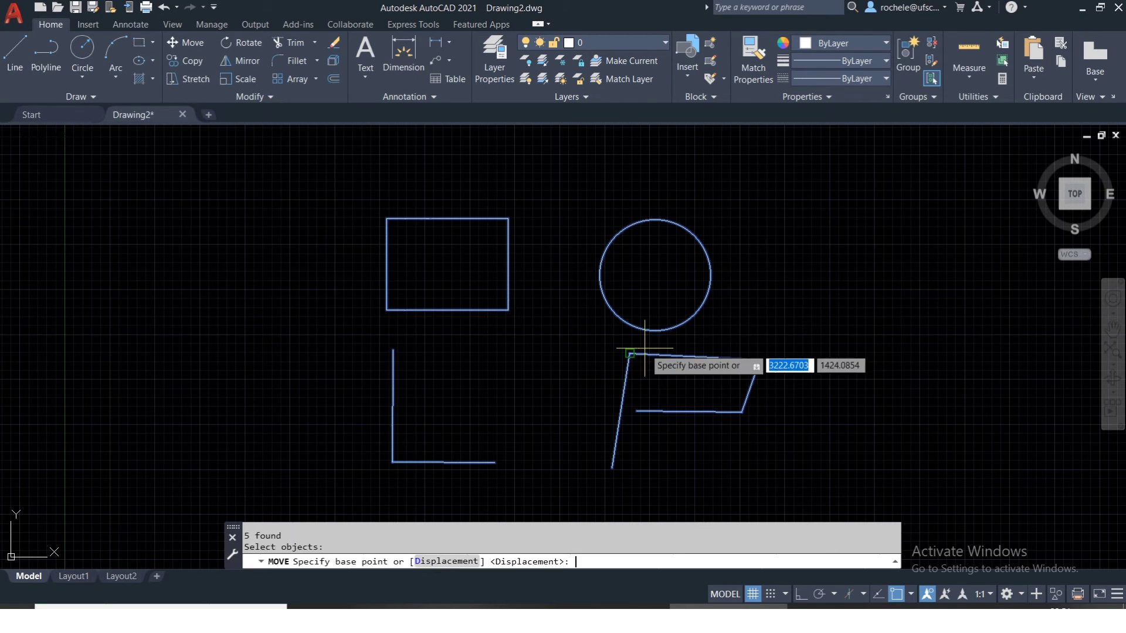
{"action": "left_click", "coordinate": [546, 175]}
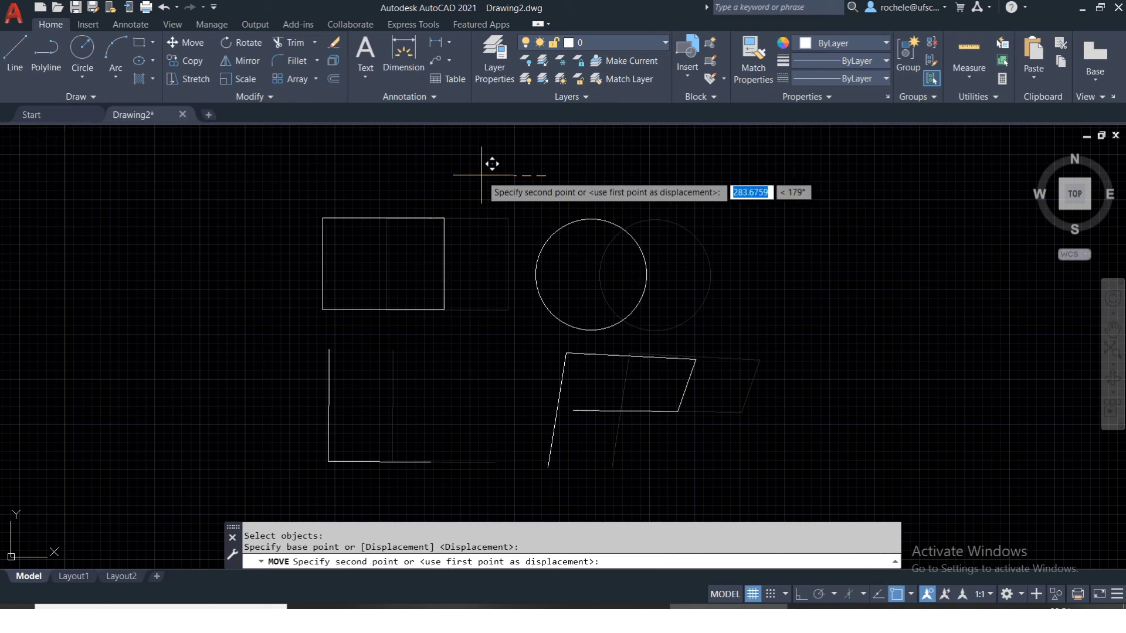
{"action": "left_click", "coordinate": [452, 174]}
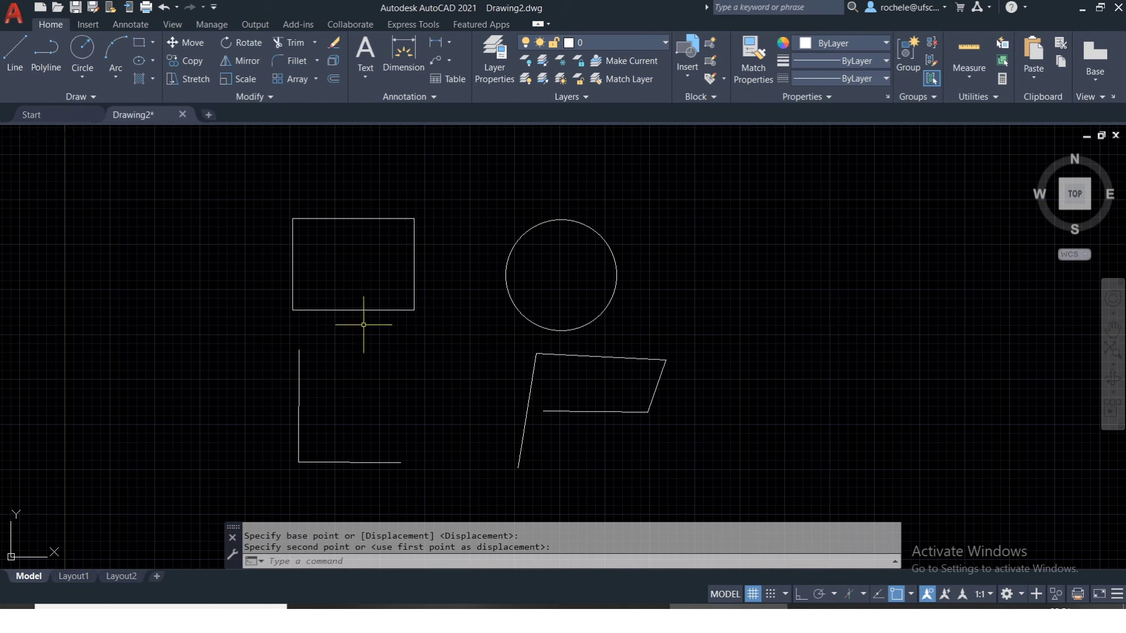
- Select the rectangle, circle, open polyline and vertical line with a crossing window, and grip-stretch the circle to a radius of 200
{"action": "left_click", "coordinate": [570, 445]}
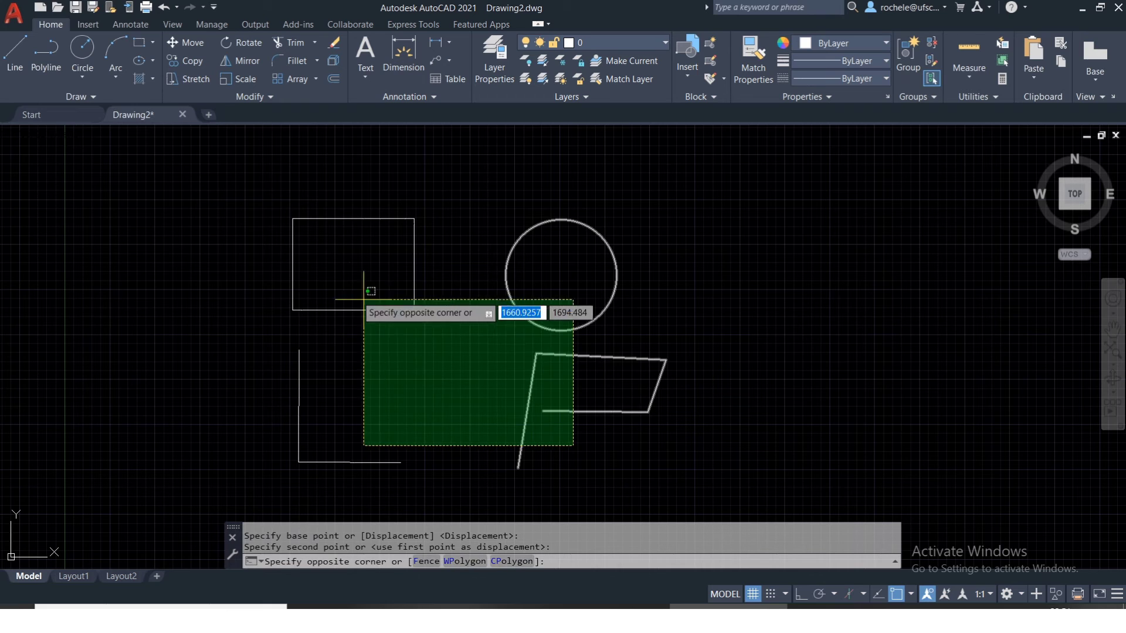
{"action": "left_click", "coordinate": [276, 274]}
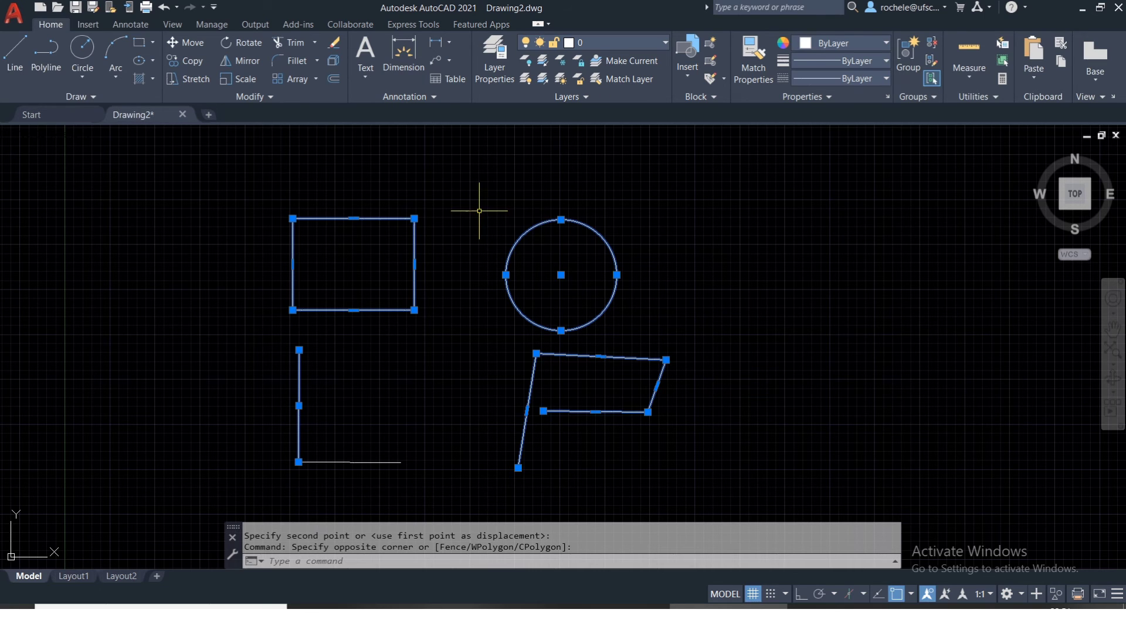
{"action": "left_click", "coordinate": [560, 220]}
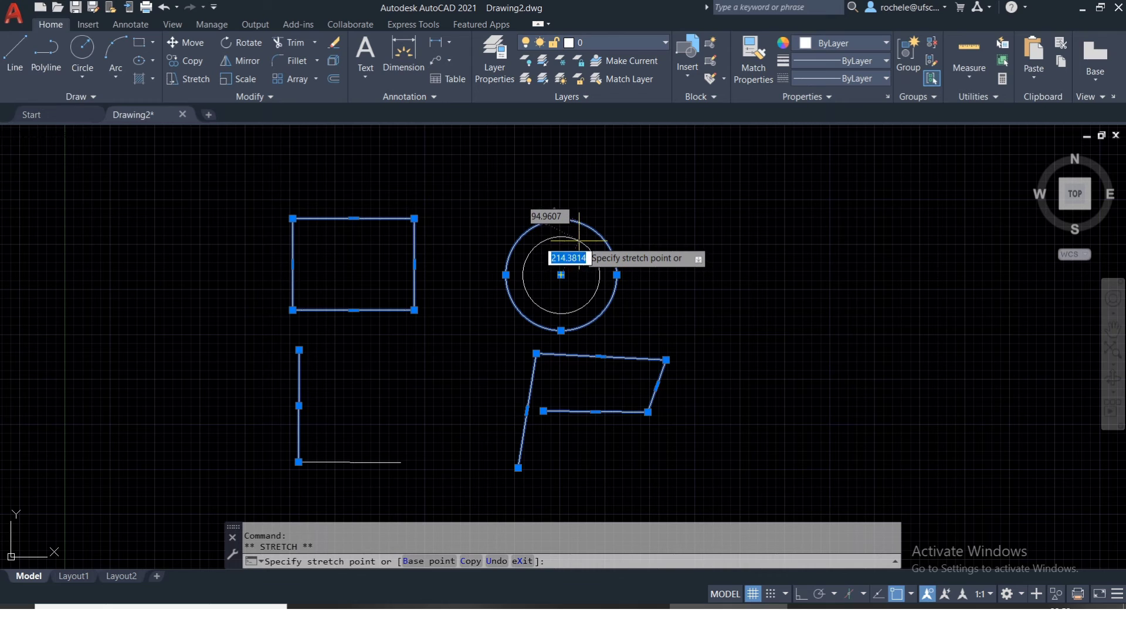
{"action": "key", "text": "Tab"}
{"action": "type", "text": "200"}
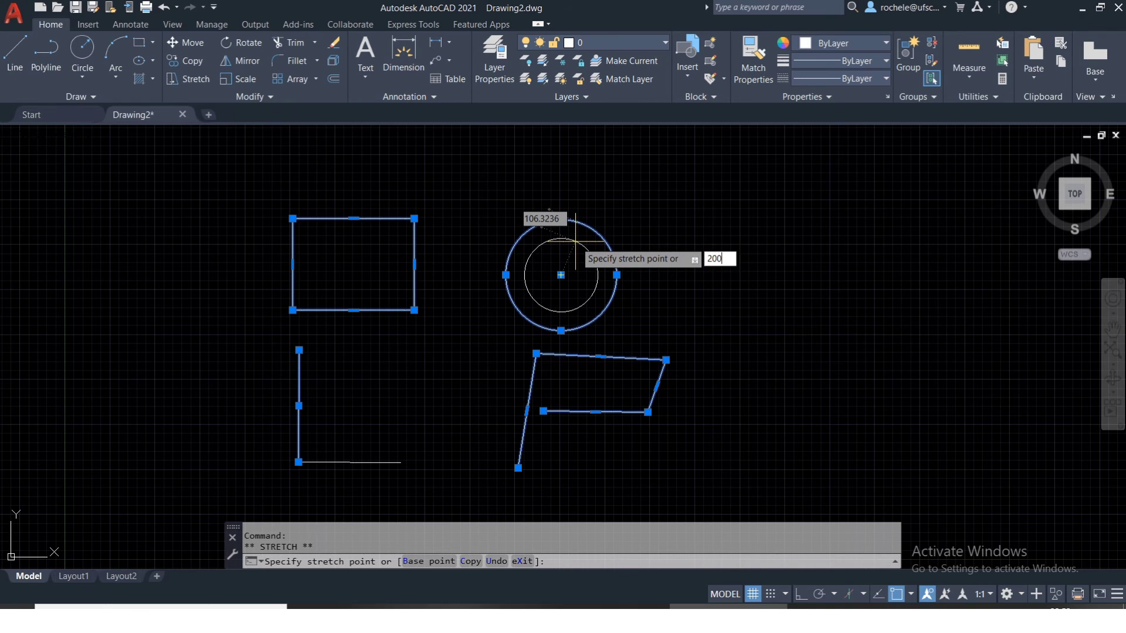
{"action": "key", "text": "Return"}
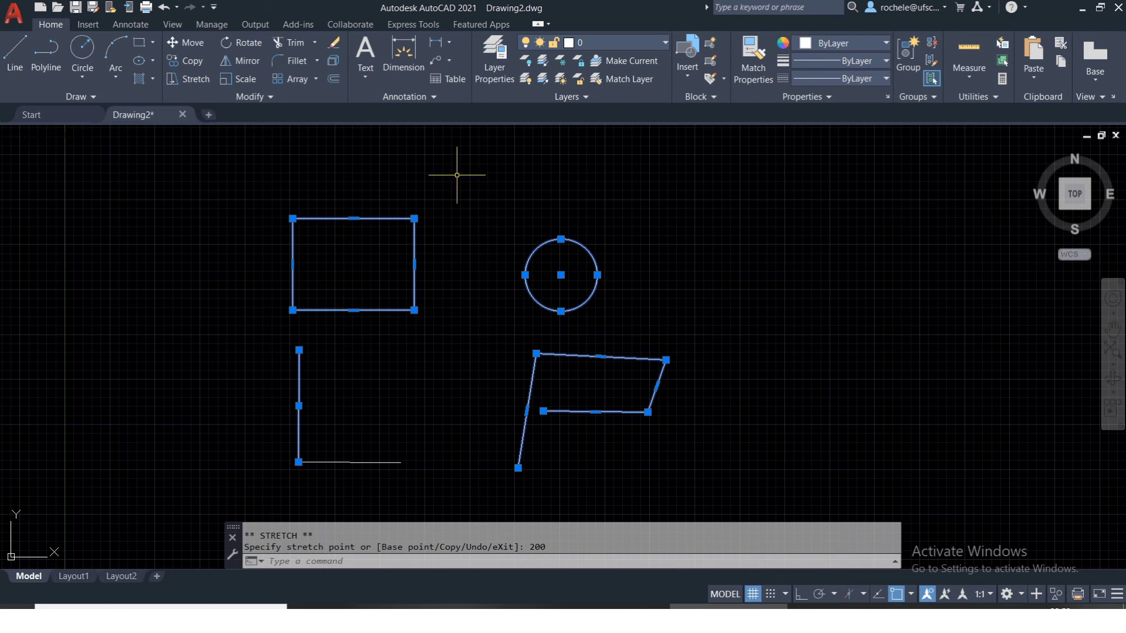
- Add the L shape's horizontal line to the selection, and move the vertical line left by its midpoint grip, away from the horizontal one
{"action": "left_click", "coordinate": [328, 459]}
{"action": "left_click", "coordinate": [399, 456]}
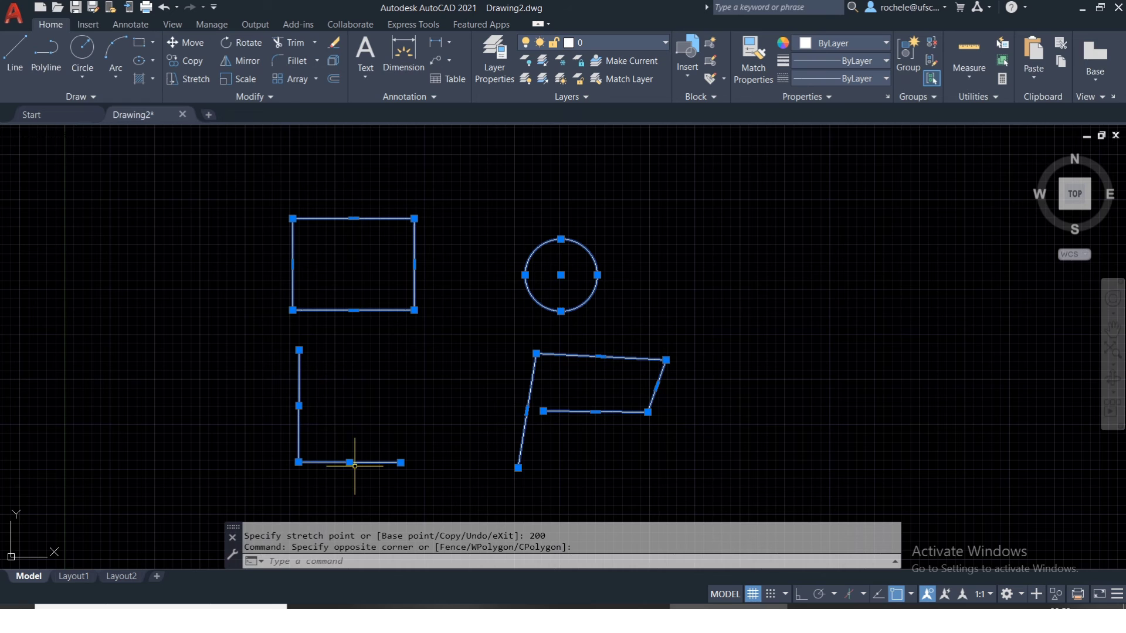
{"action": "left_click", "coordinate": [299, 406]}
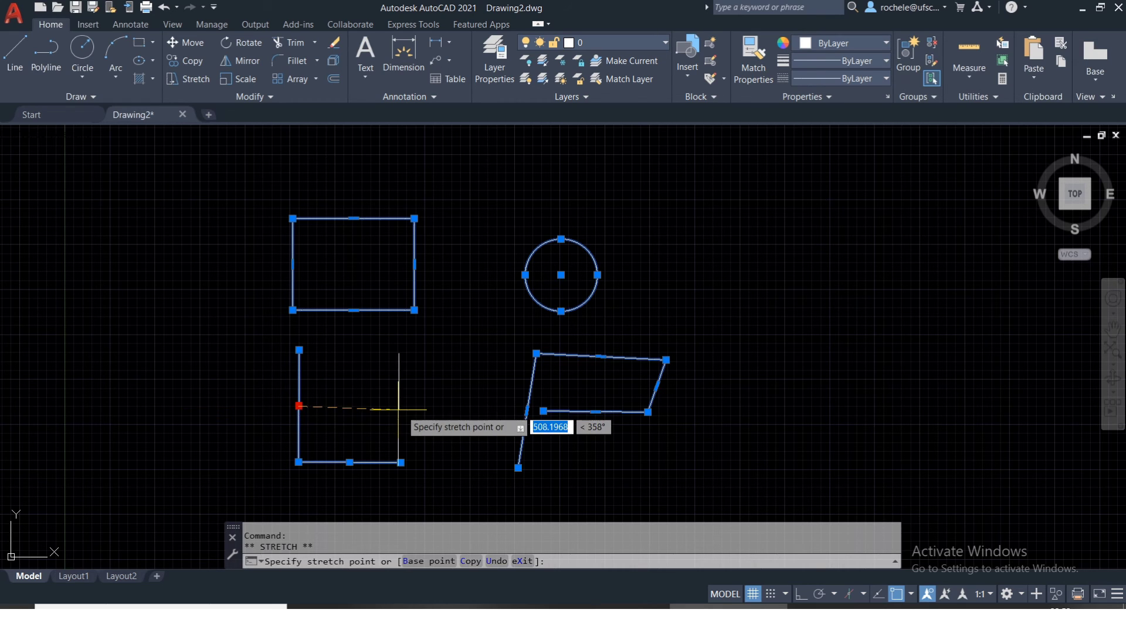
{"action": "left_click", "coordinate": [228, 400]}
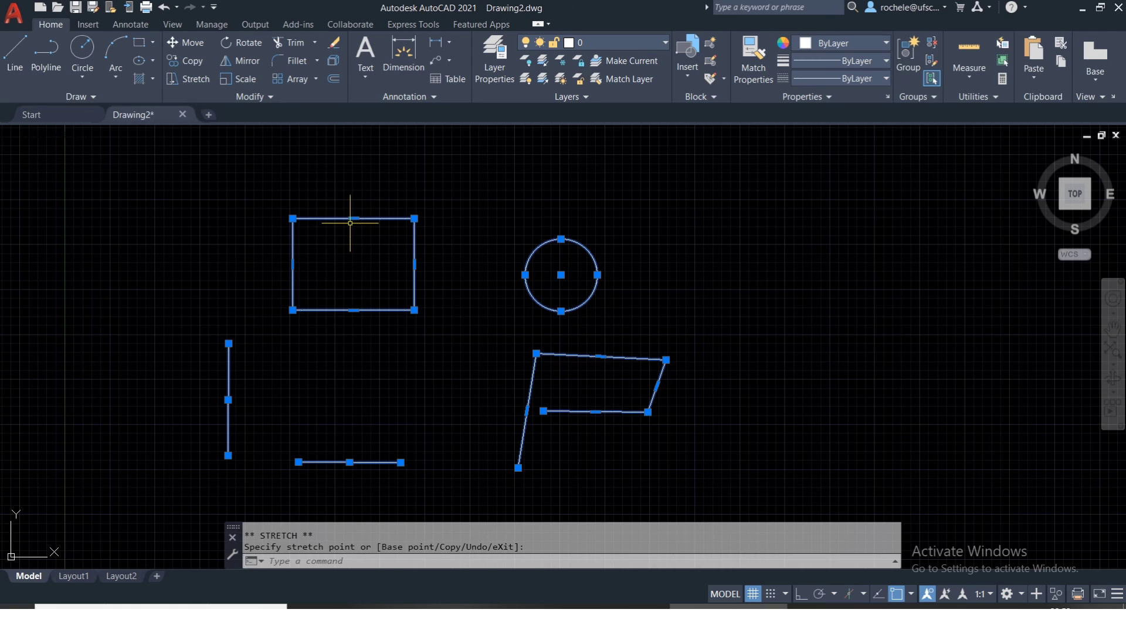
- Stretch the rectangle's lower edge to the left by its midpoint grip so that the shape becomes a slanted parallelogram
{"action": "mouse_move", "coordinate": [353, 310]}
{"action": "mouse_move", "coordinate": [414, 265]}
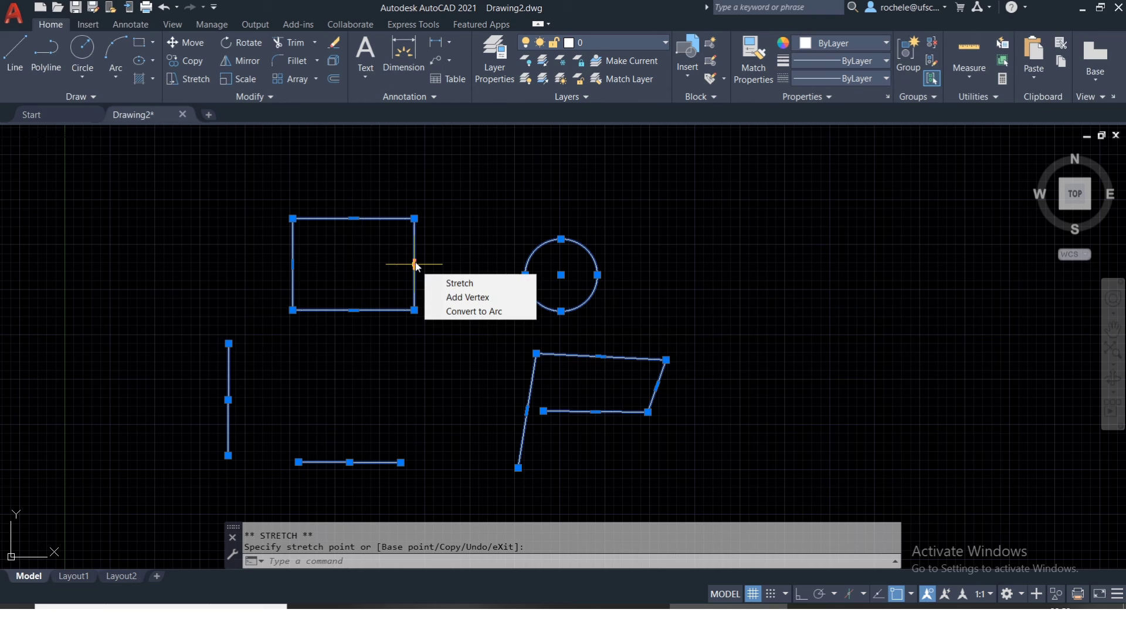
{"action": "left_click", "coordinate": [354, 310]}
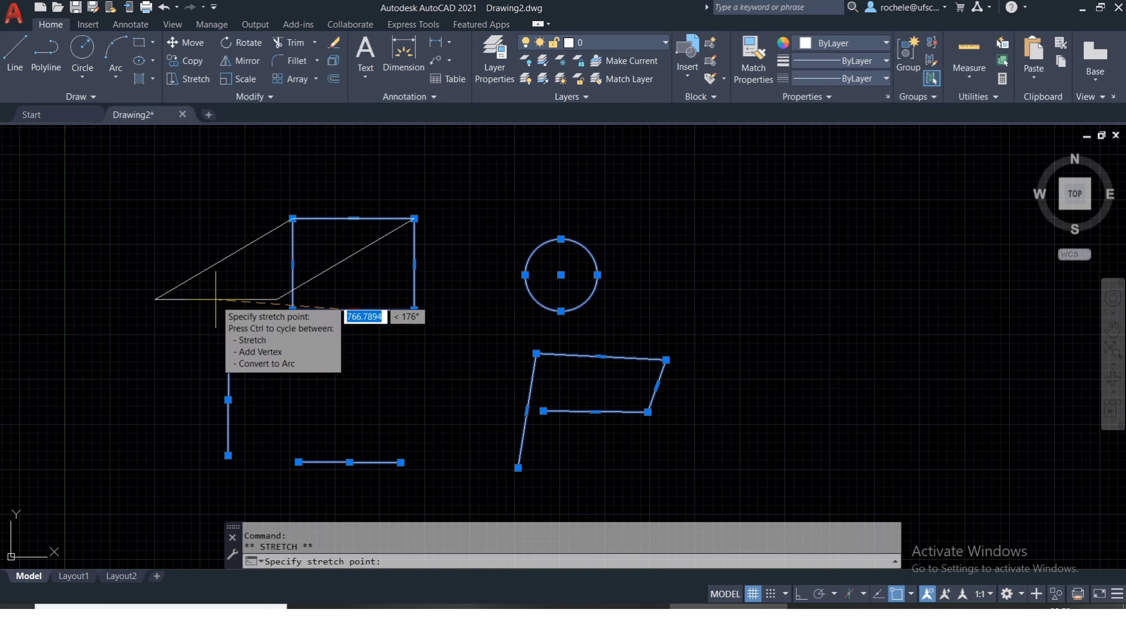
{"action": "left_click", "coordinate": [216, 300]}
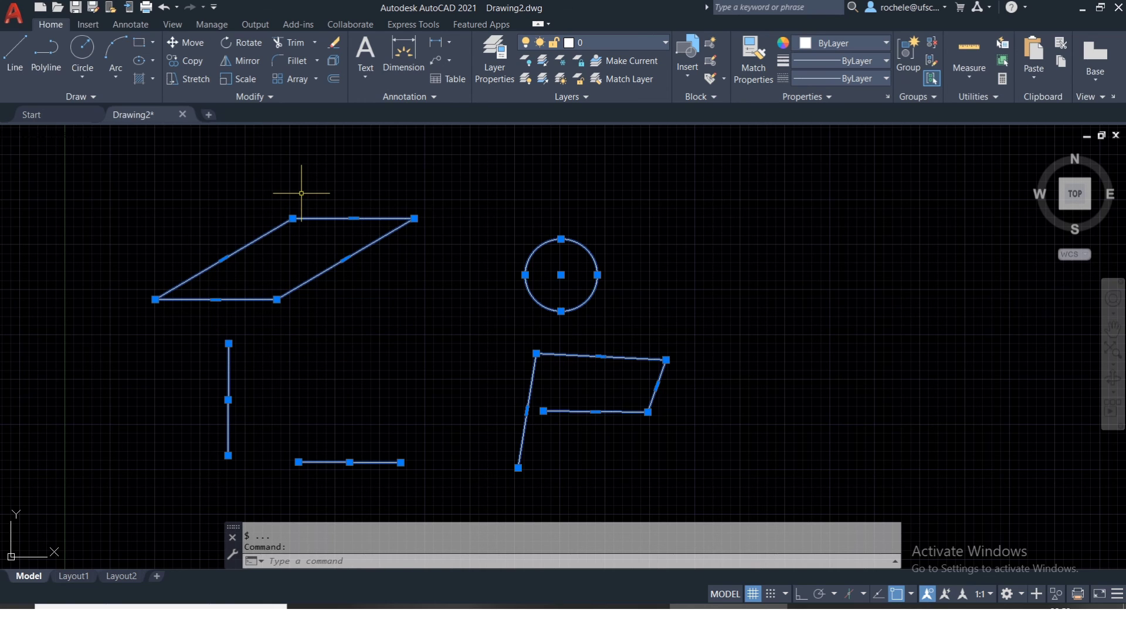
- Grip-stretch the open polyline's short slanted segment 100 to the right, and shift its inner free end and lower segment downward
{"action": "mouse_move", "coordinate": [595, 412]}
{"action": "left_click", "coordinate": [658, 390]}
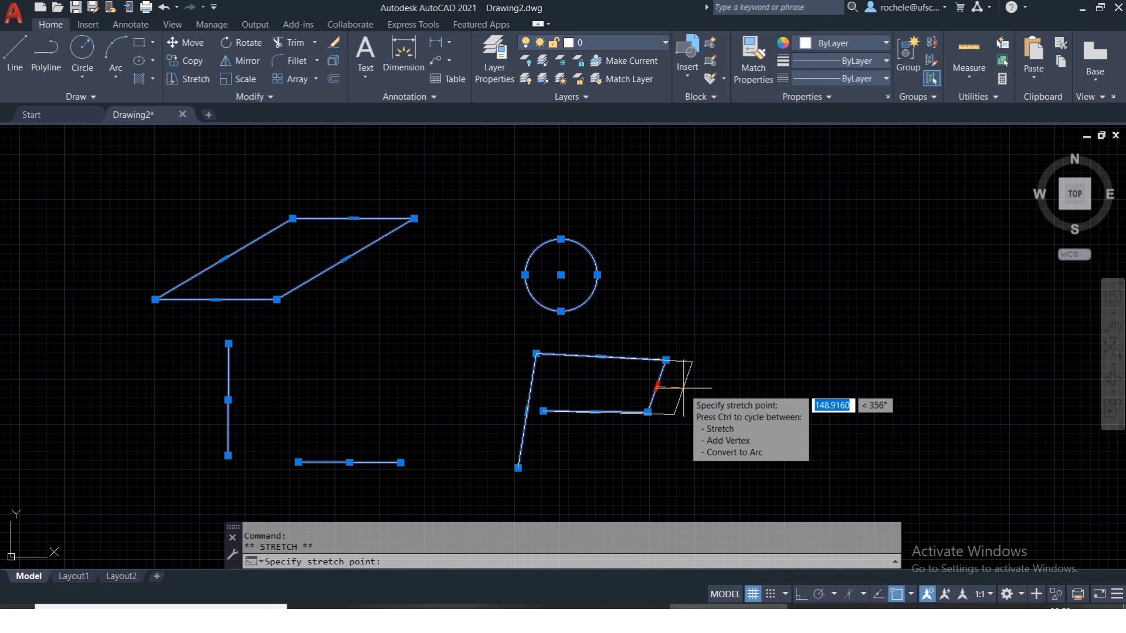
{"action": "type", "text": "100"}
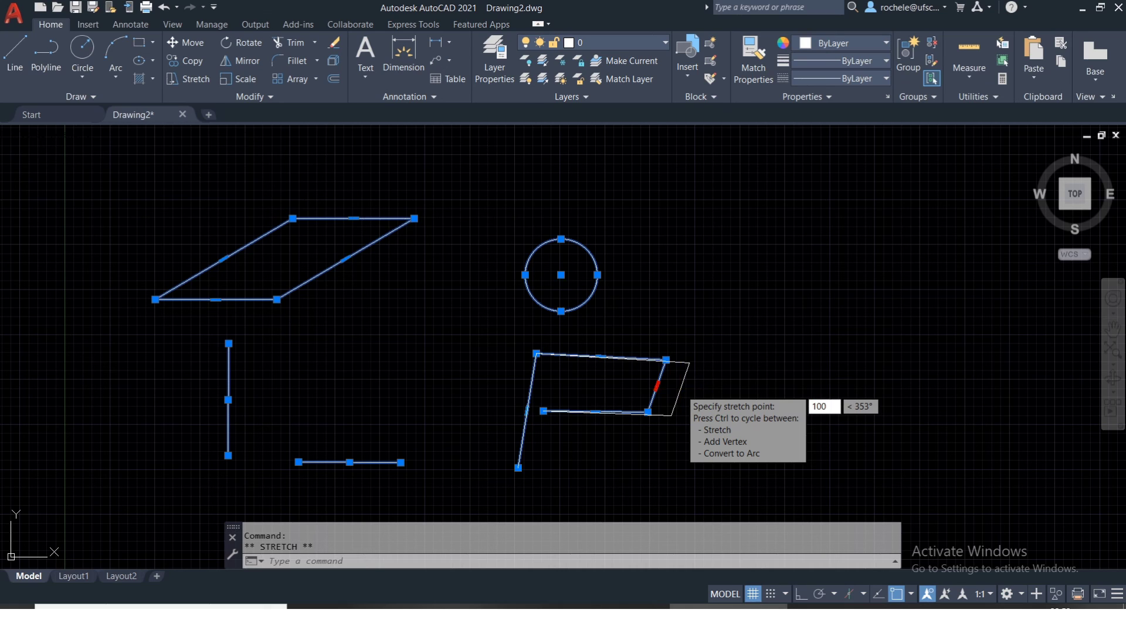
{"action": "key", "text": "Return"}
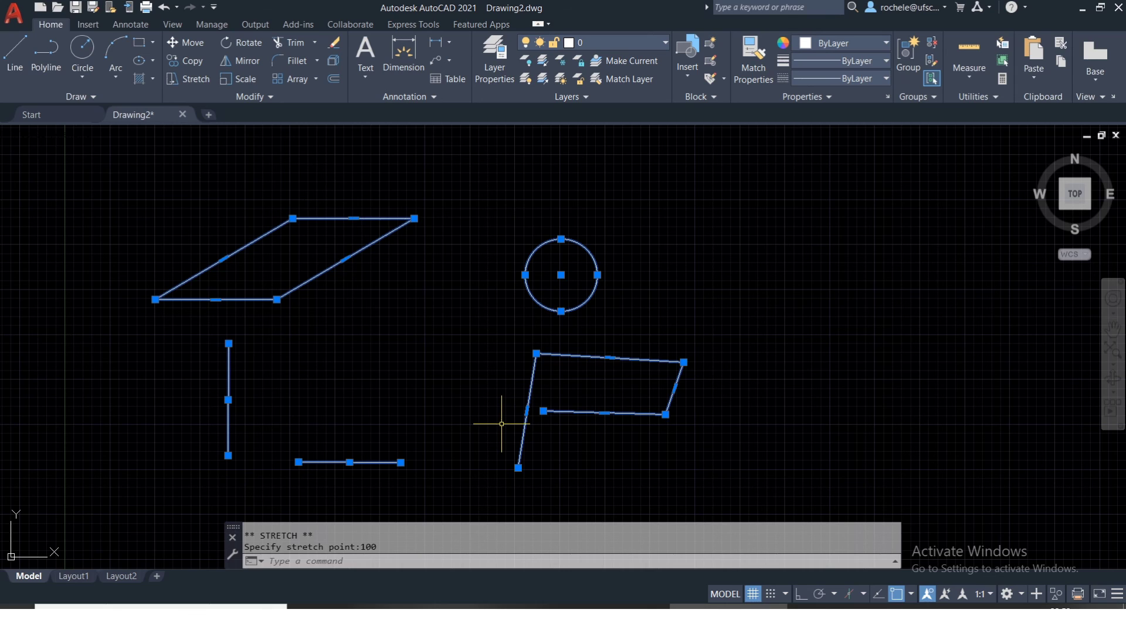
{"action": "left_click", "coordinate": [543, 411]}
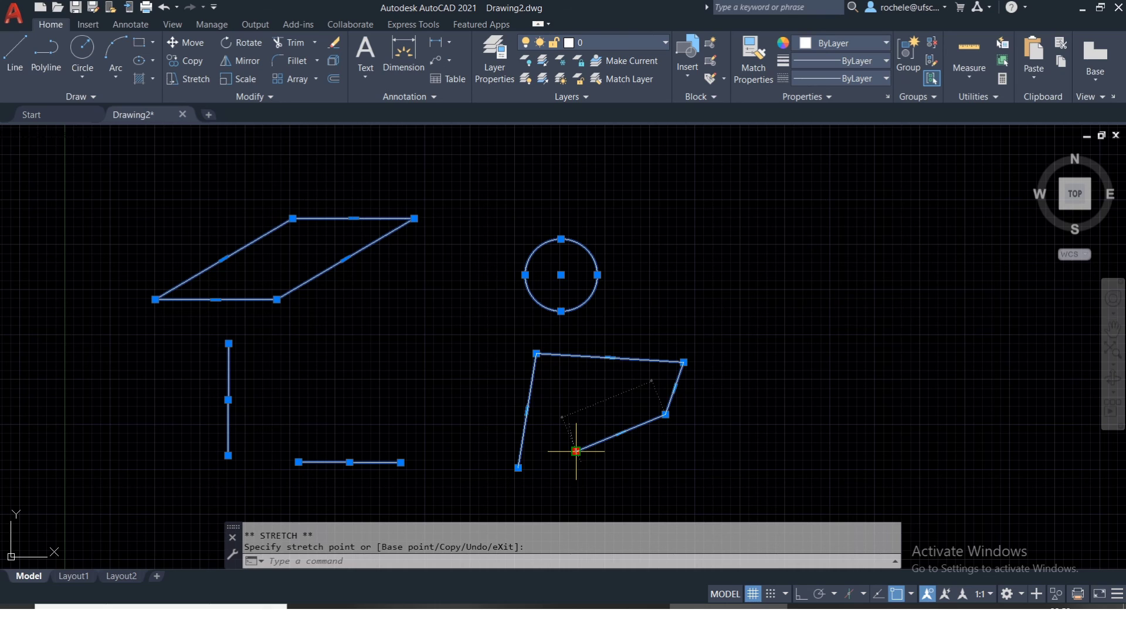
{"action": "left_click", "coordinate": [576, 452]}
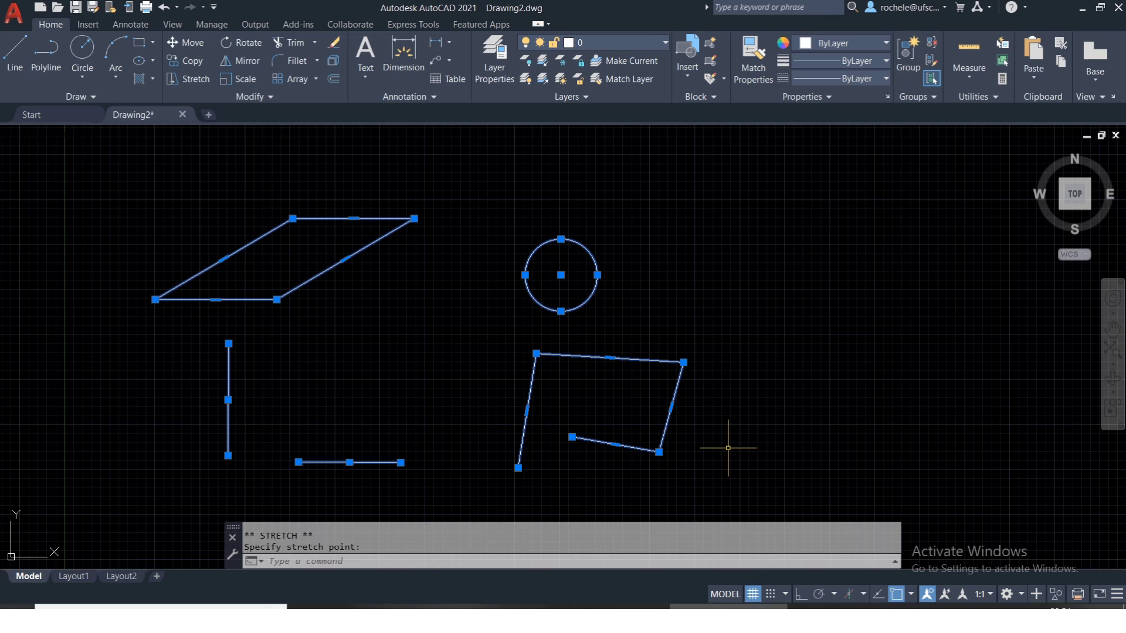